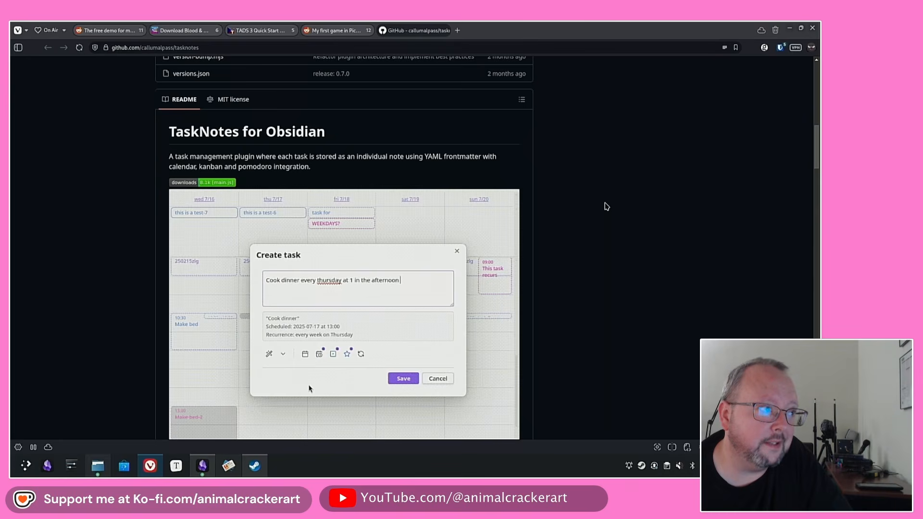
text(nt )
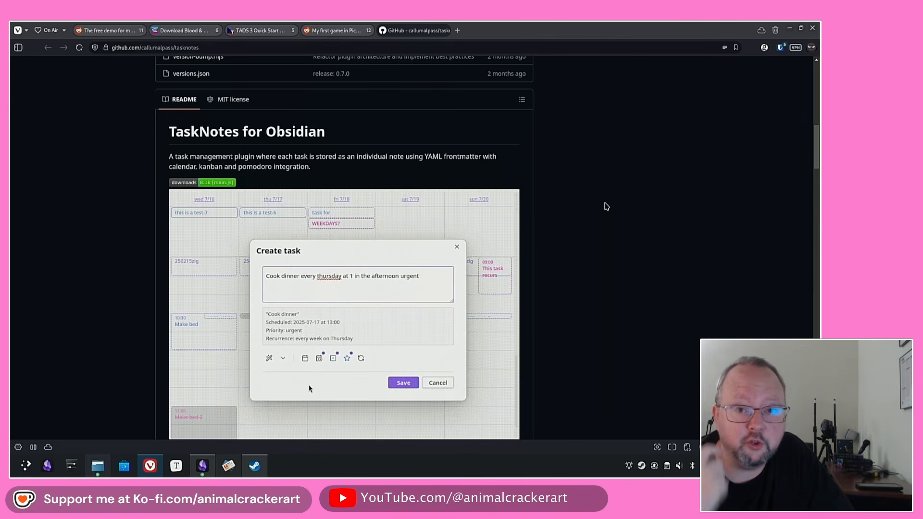
text(@hungry)
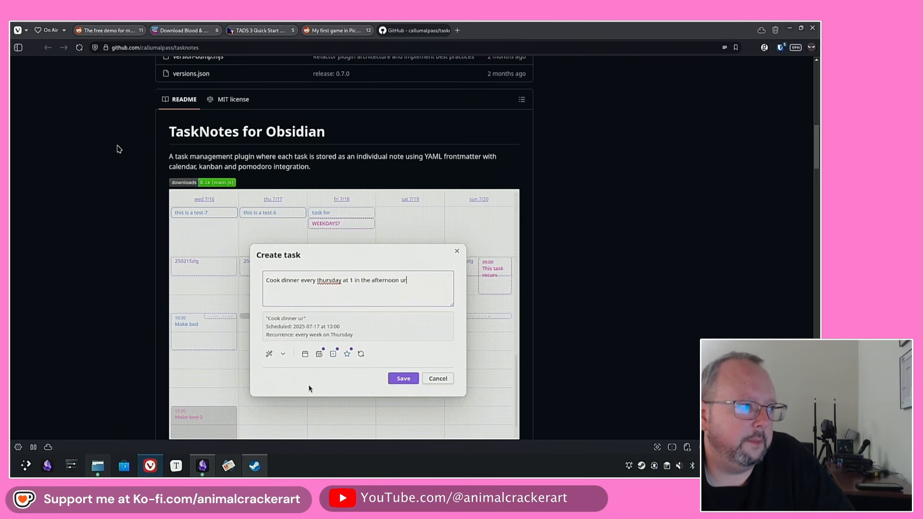
- Skim the TaskNotes README from the task-creation demo through the Overview and Rationale to the Core Features section
scroll(166, 96, down, 1)
scroll(172, 115, down, 1)
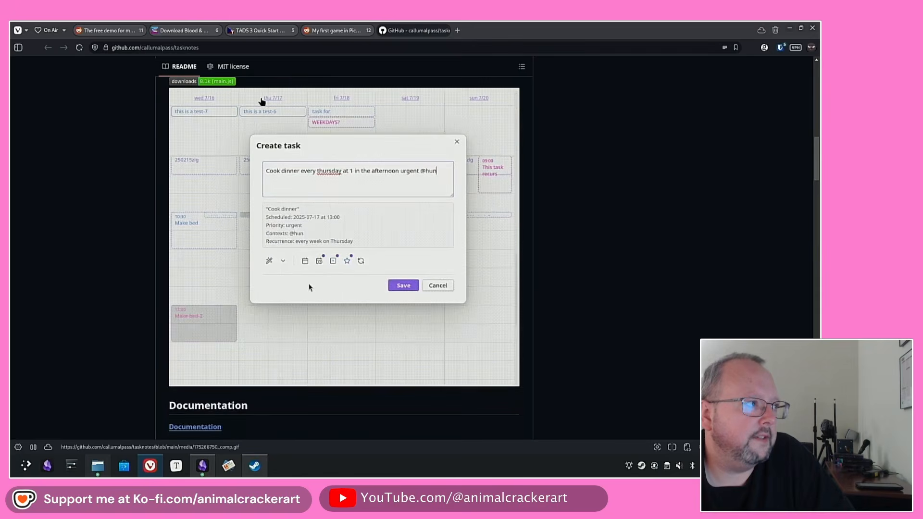
scroll(240, 144, up, 2)
scroll(338, 171, down, 7)
scroll(339, 178, down, 2)
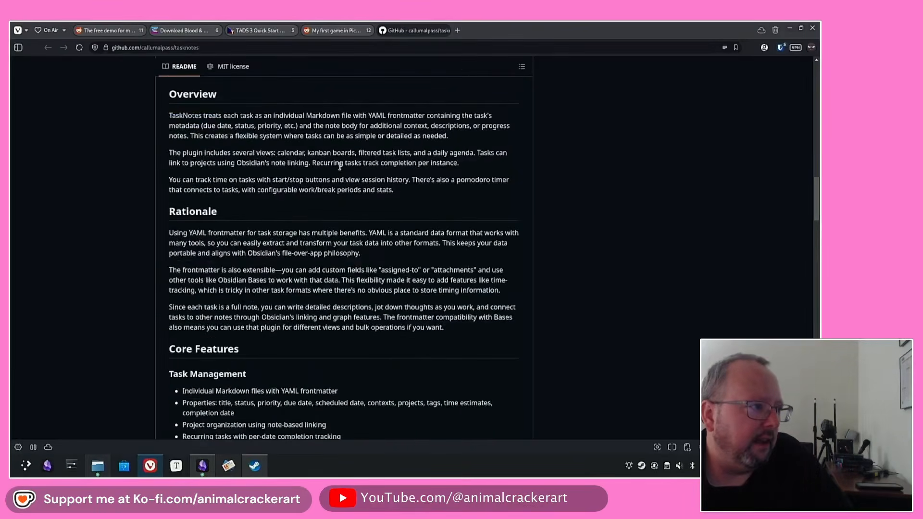
scroll(381, 179, up, 10)
scroll(336, 235, down, 3)
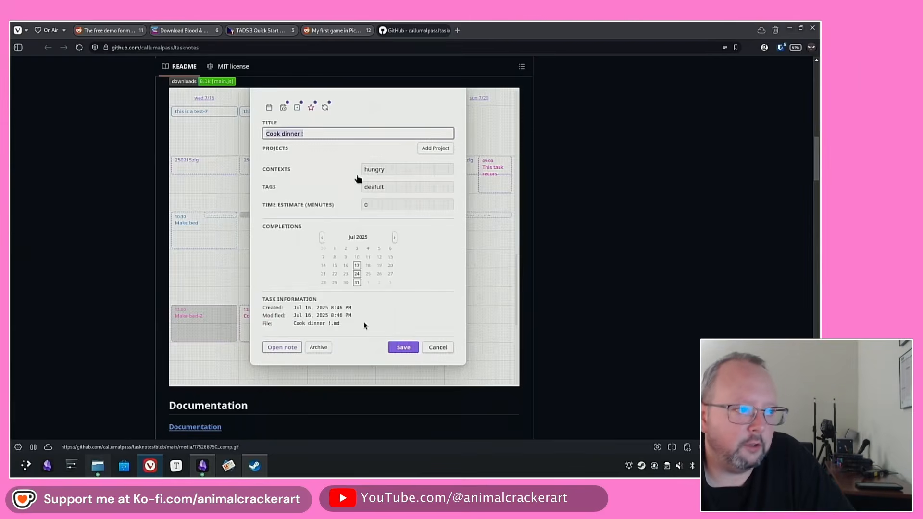
scroll(182, 217, down, 10)
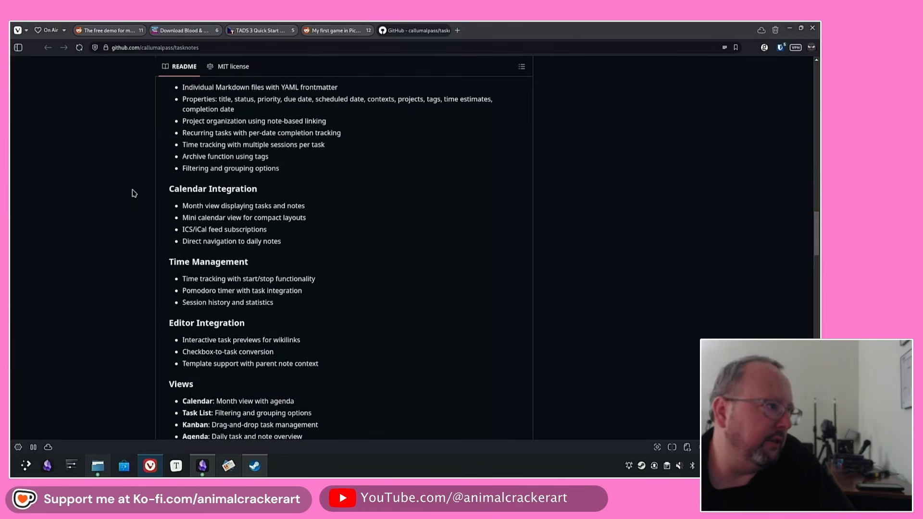
scroll(134, 193, up, 1)
scroll(134, 193, up, 1)
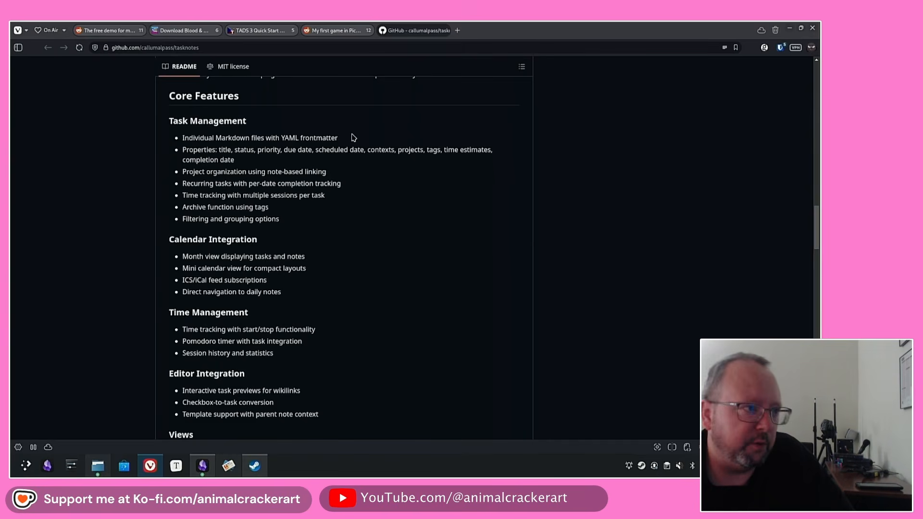
- Read through the Task Management features, highlighting the YAML frontmatter, task properties, note-based project linking and time tracking items
drag(352, 138, 291, 139)
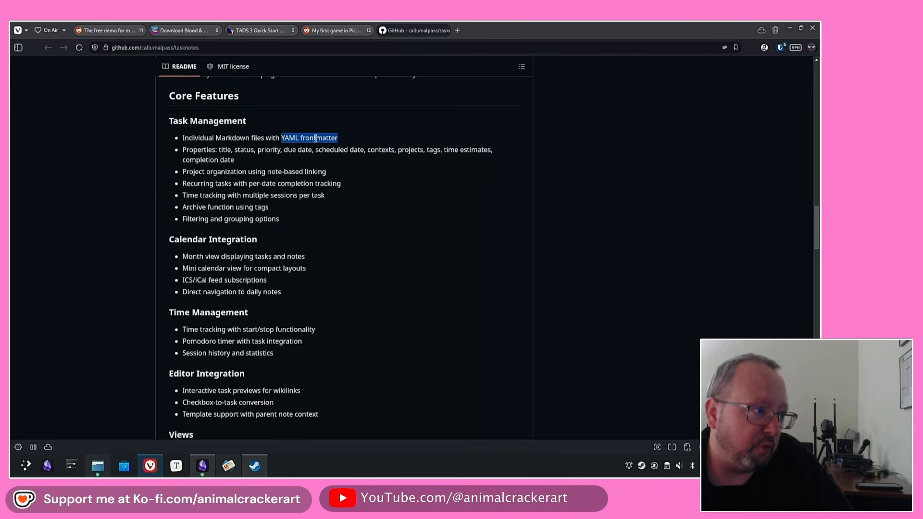
click(258, 136)
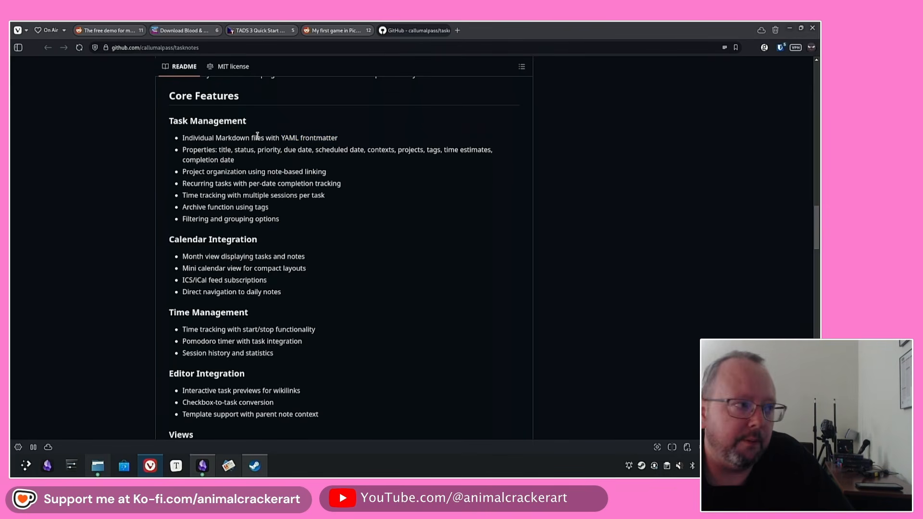
drag(177, 147, 344, 159)
click(400, 159)
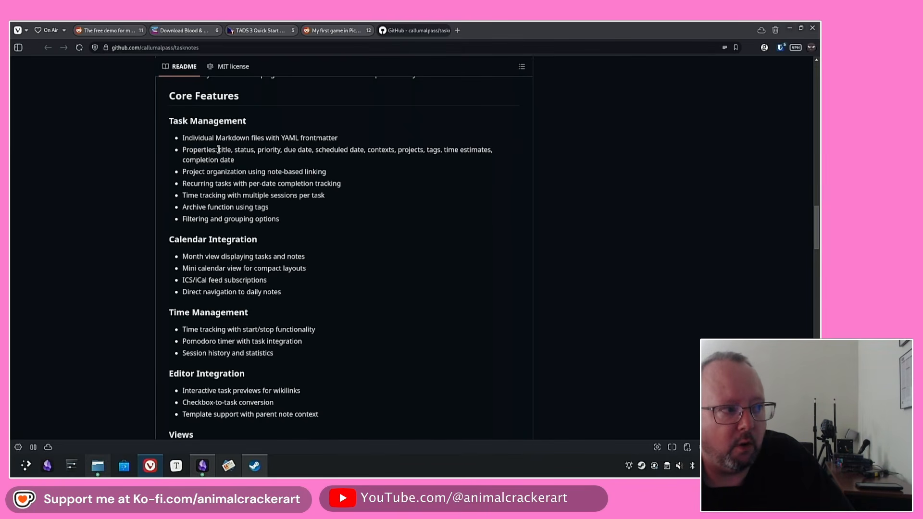
drag(218, 150, 317, 159)
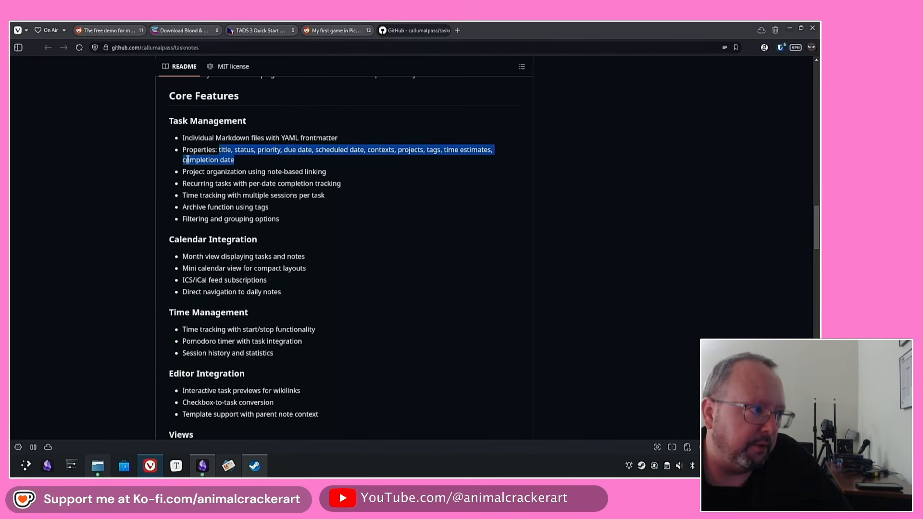
drag(326, 172, 183, 173)
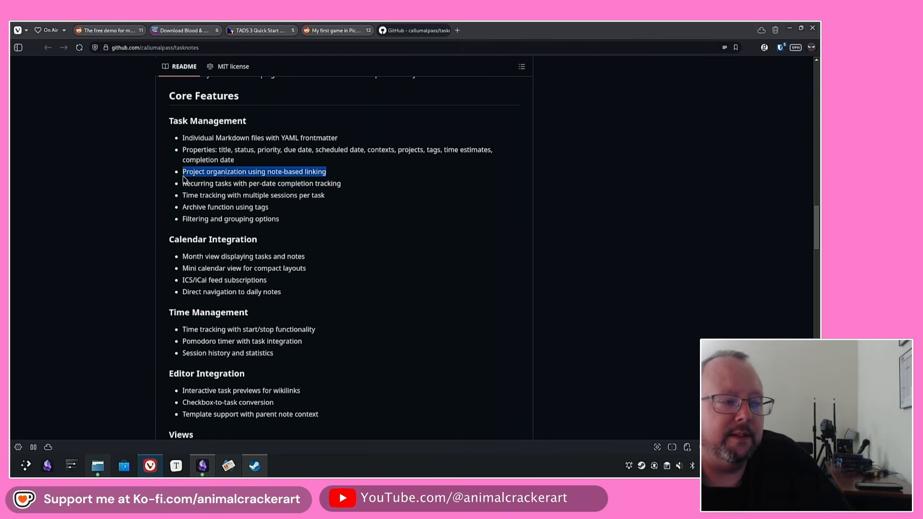
click(328, 179)
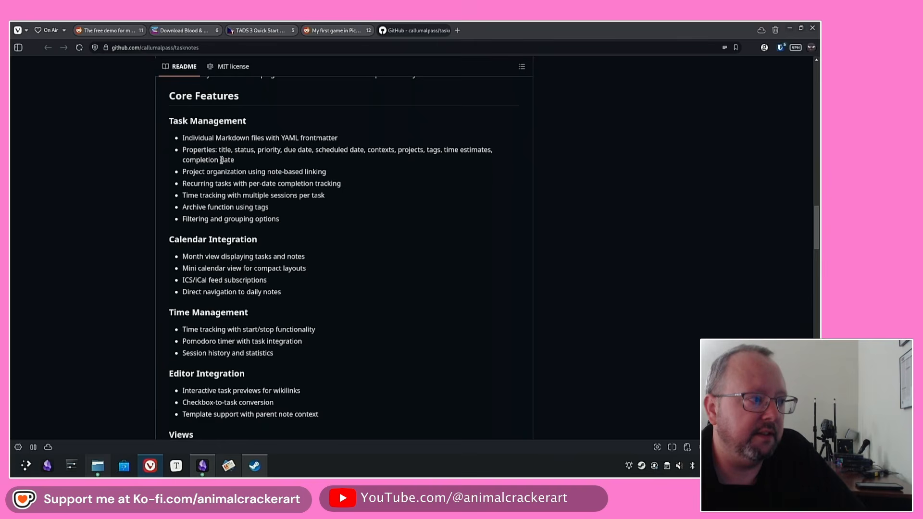
triple_click(318, 195)
click(211, 194)
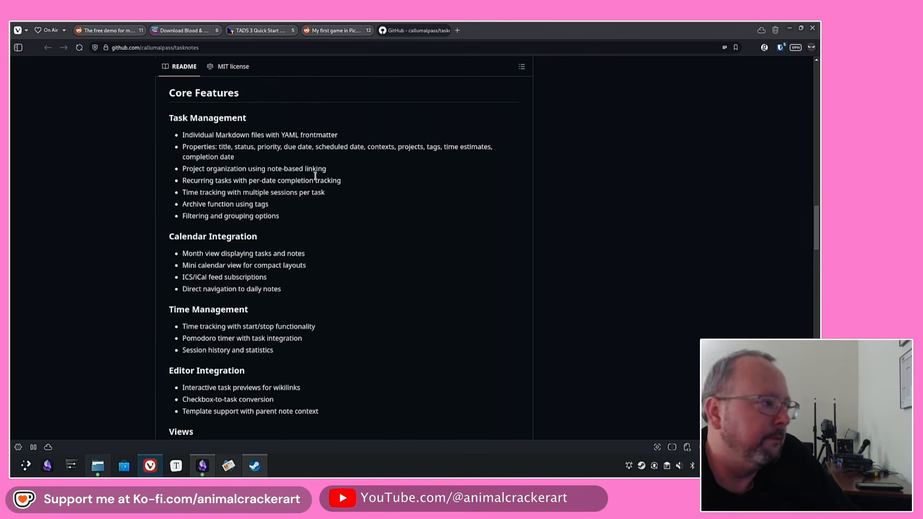
- Review the Calendar Integration features in the README, highlighting the ICS/iCal feed subscriptions item
scroll(295, 172, down, 1)
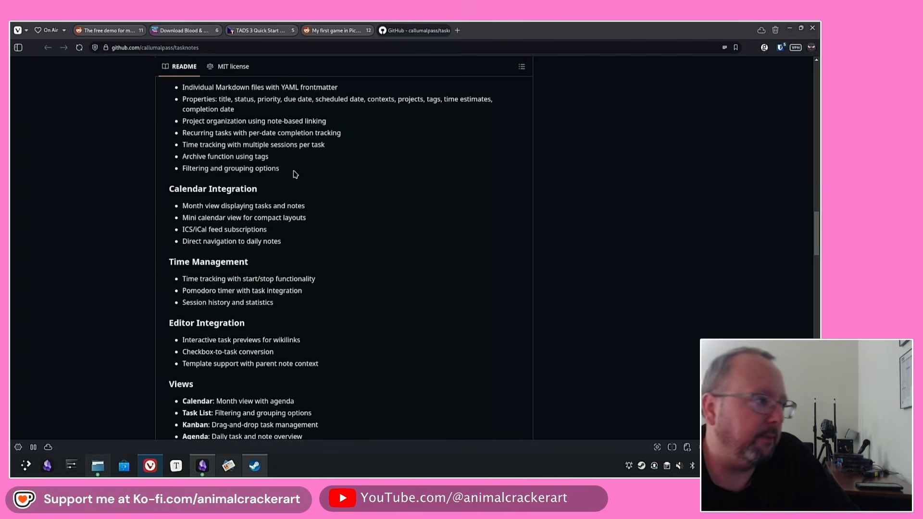
scroll(325, 174, down, 2)
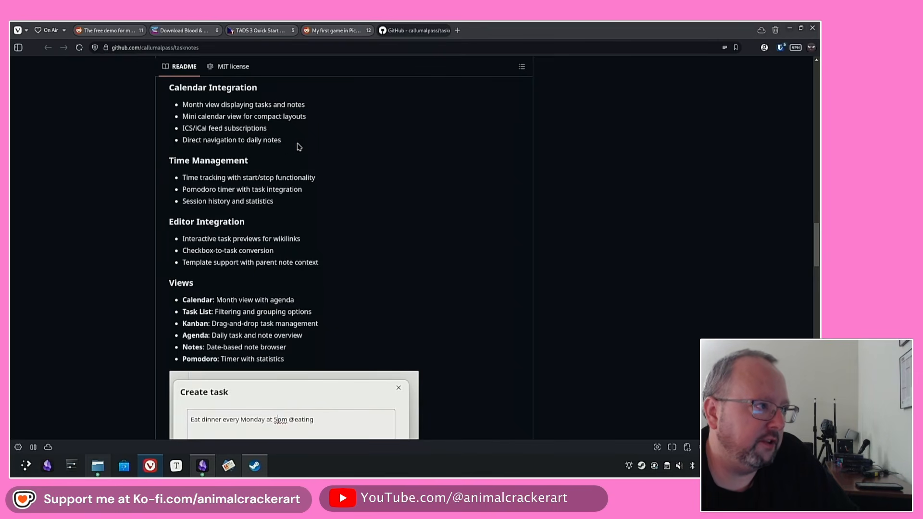
drag(183, 128, 268, 130)
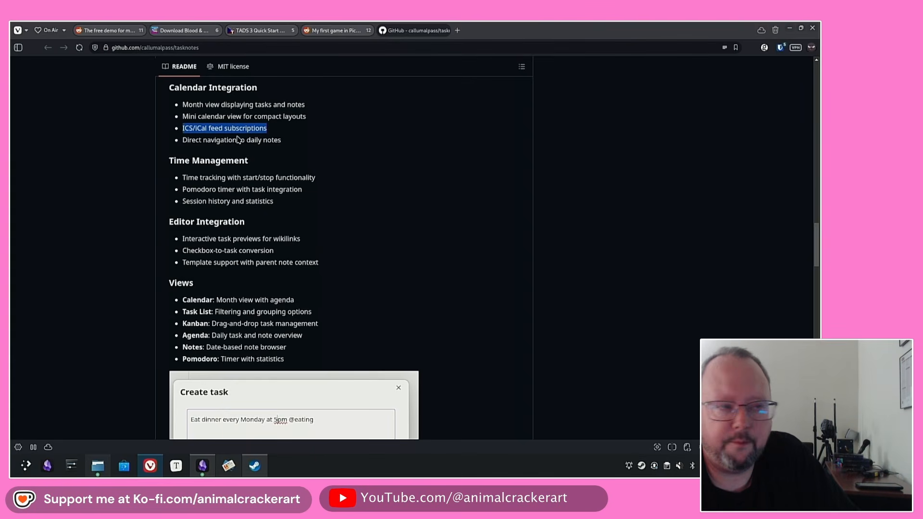
click(206, 131)
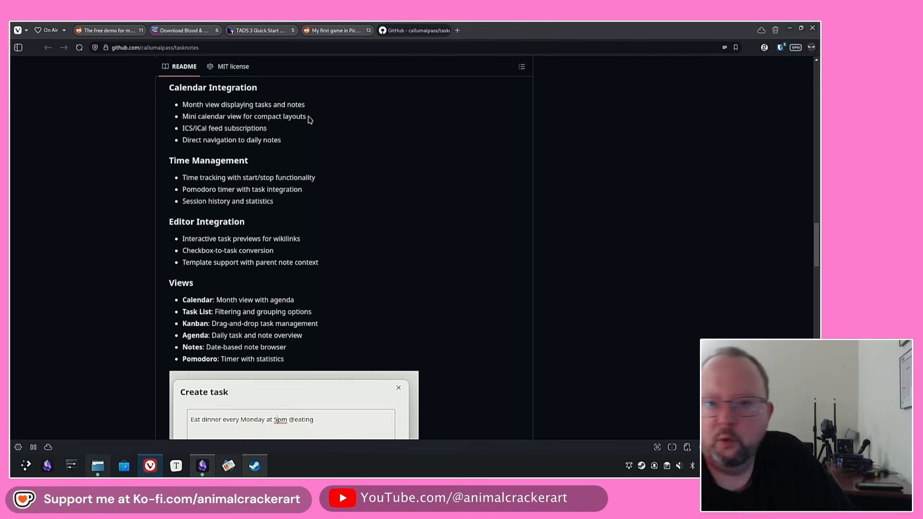
drag(267, 130, 182, 130)
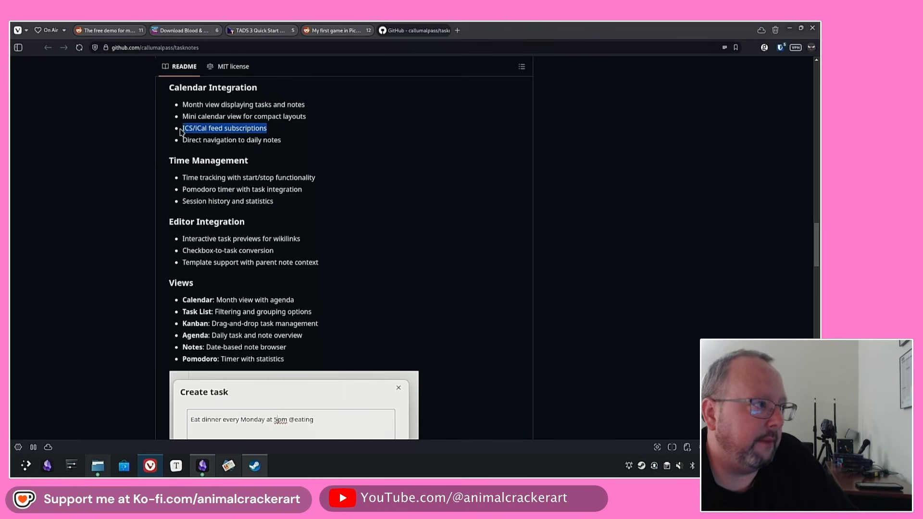
click(293, 138)
scroll(290, 128, down, 1)
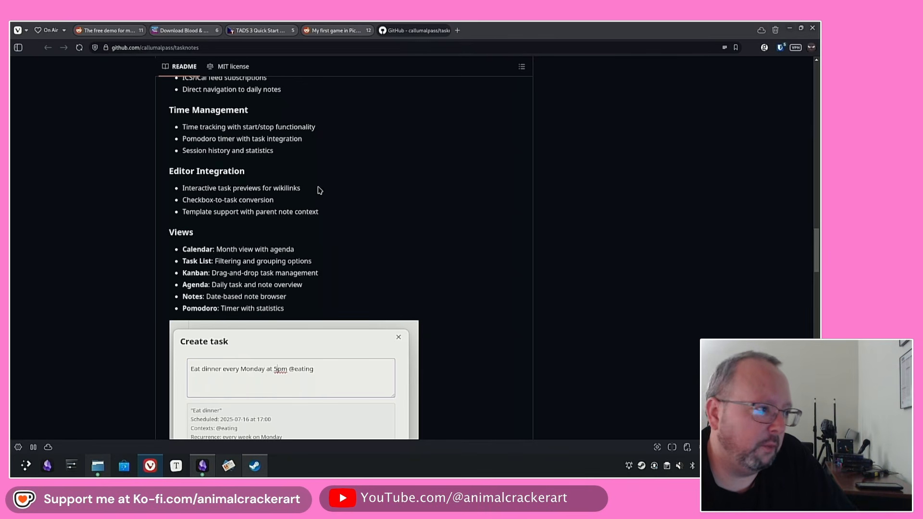
- Review the Editor Integration features, highlighting checkbox-to-task conversion and template support, and skim the rest of the README to its end
drag(317, 190, 197, 188)
drag(289, 201, 184, 200)
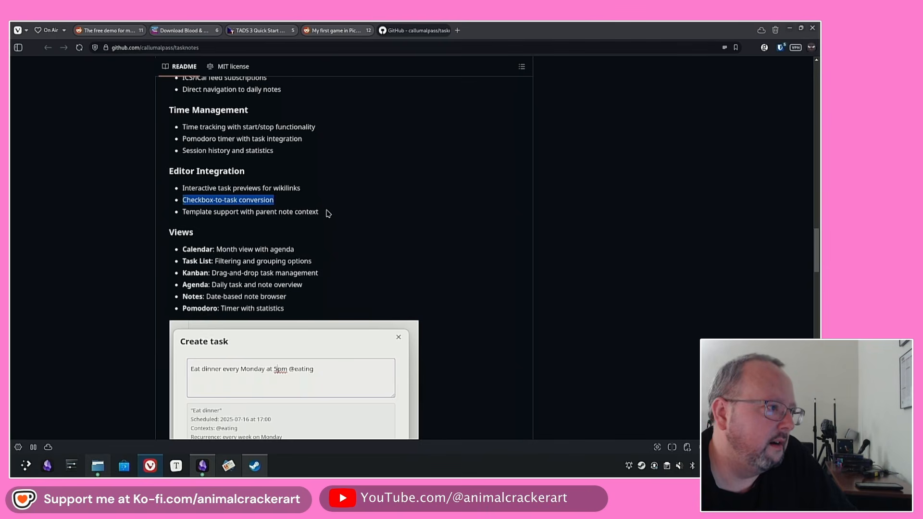
drag(327, 213, 219, 215)
click(349, 213)
scroll(358, 197, down, 2)
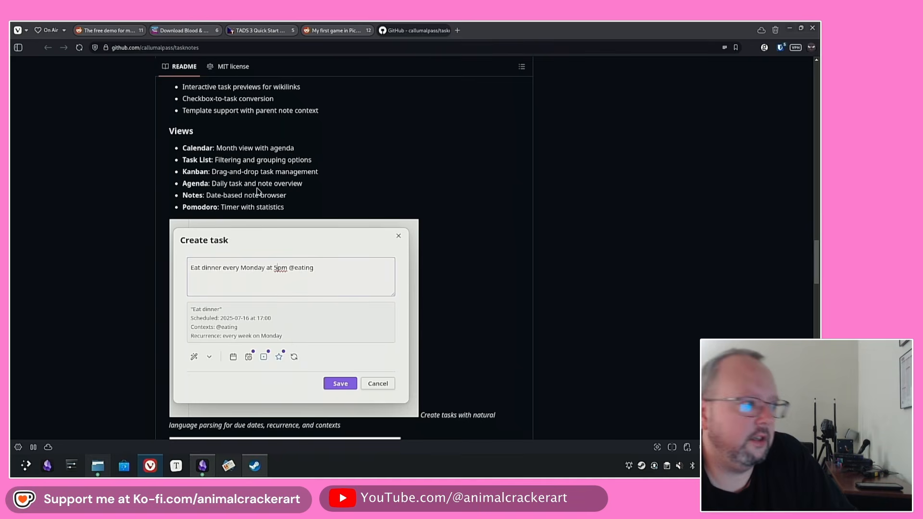
scroll(200, 207, down, 10)
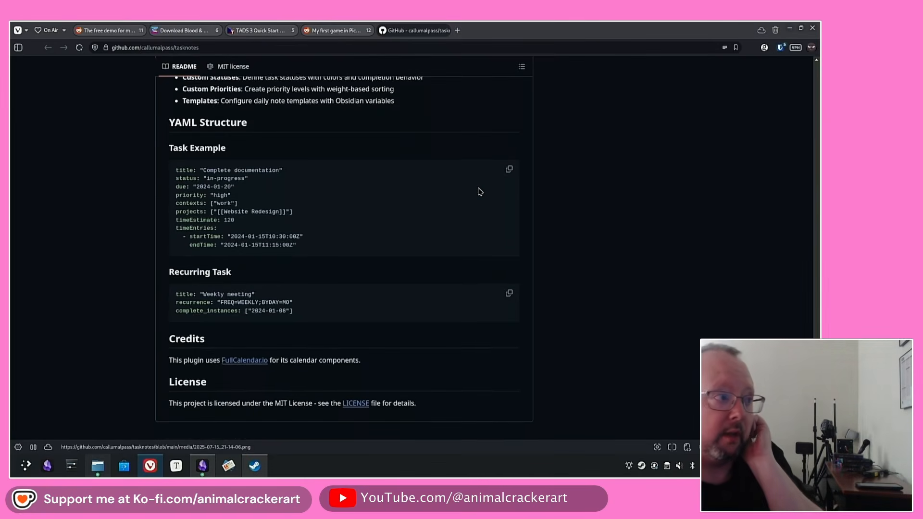
- Switch to Obsidian and review the TaskNotes task defaults, from task organization down to the body template variables
click(202, 465)
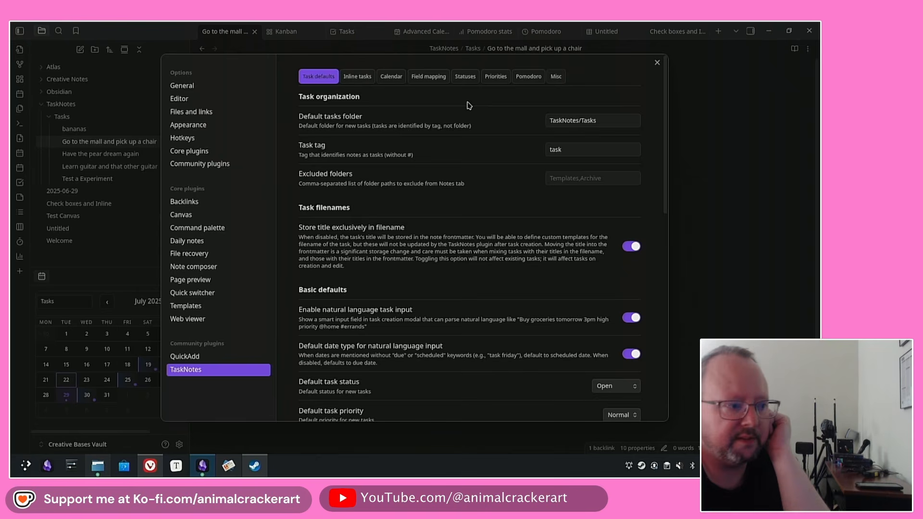
scroll(458, 124, down, 3)
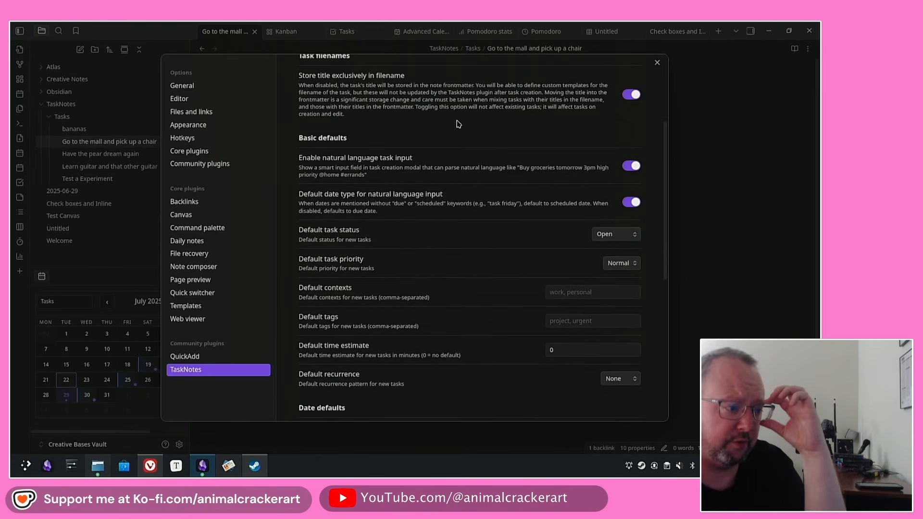
scroll(458, 124, down, 1)
scroll(458, 124, down, 5)
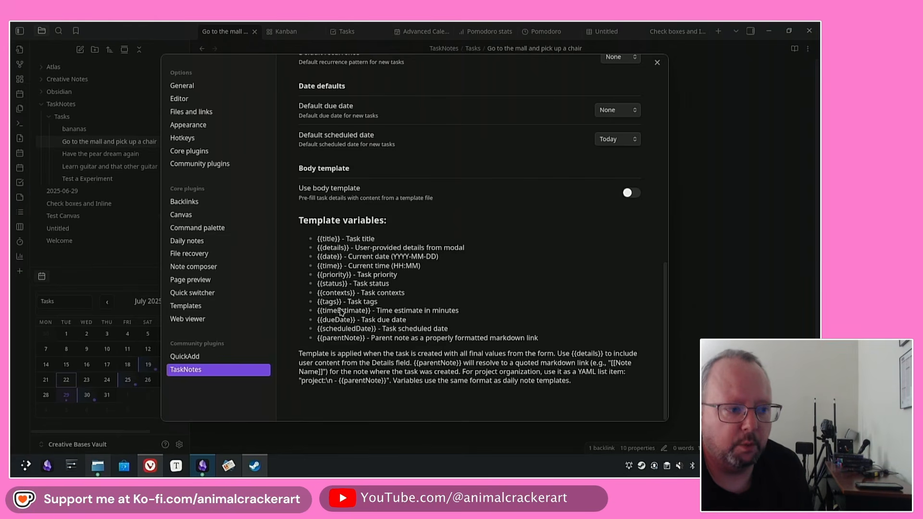
scroll(436, 269, up, 10)
- Review the TaskNotes inline task settings and the calendar view settings
click(357, 76)
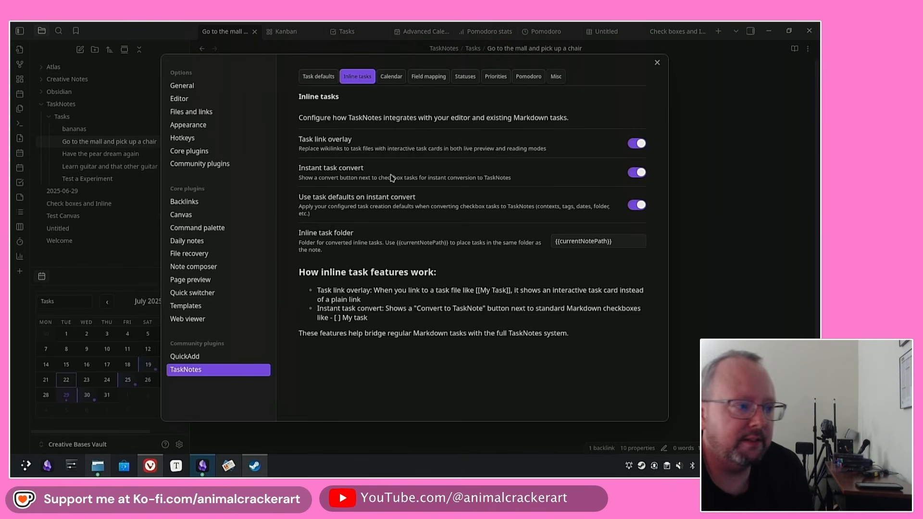
click(388, 77)
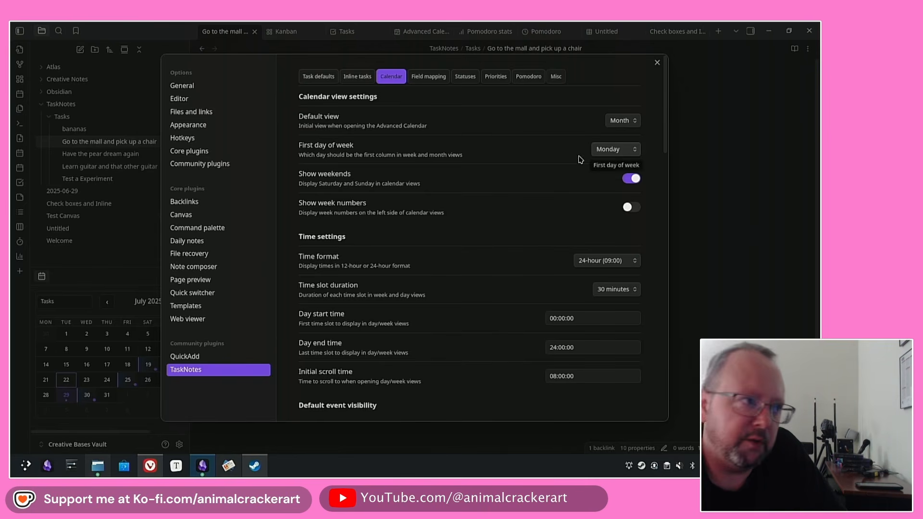
scroll(488, 138, down, 4)
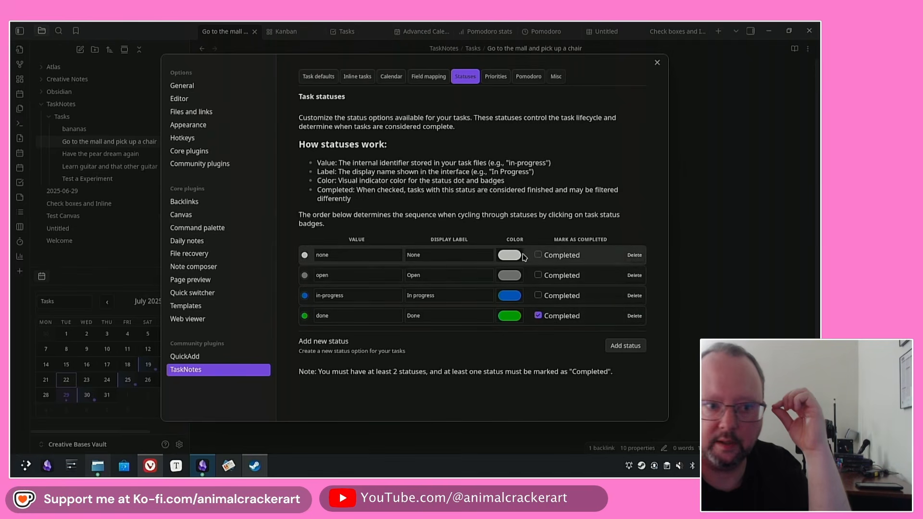
- Add a new task status with the value "on-hold" and the display label "On Hold"
click(626, 346)
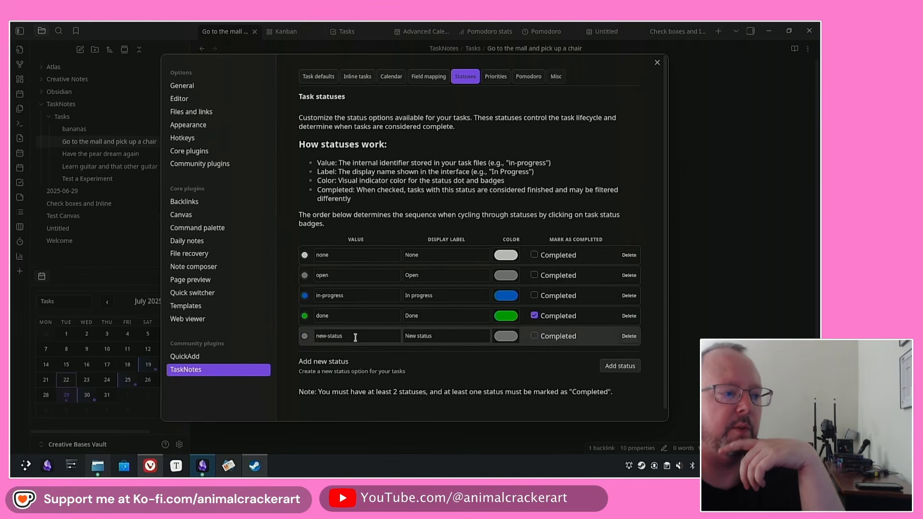
drag(353, 336, 308, 337)
text(on-hold)
key(Tab)
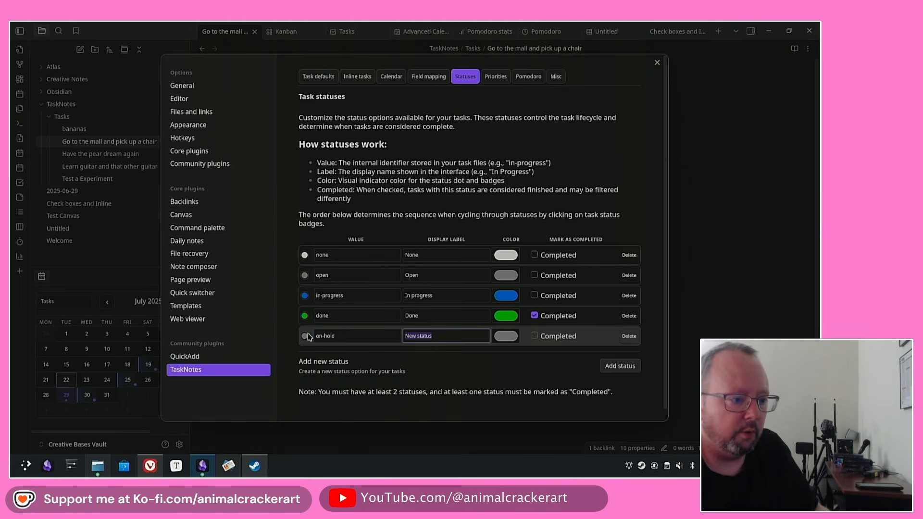
text(On Hold)
- Set the On Hold status color to a muted red, RGB 200, 95, 95
click(506, 336)
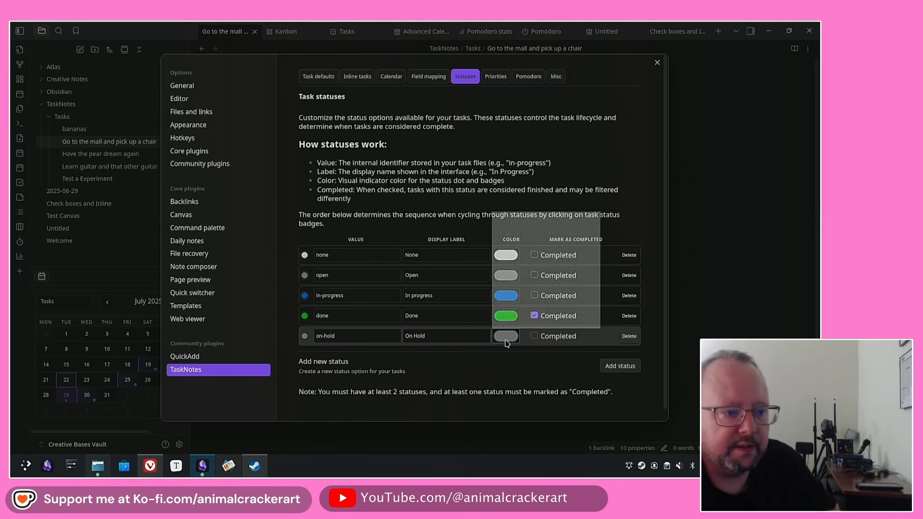
click(565, 232)
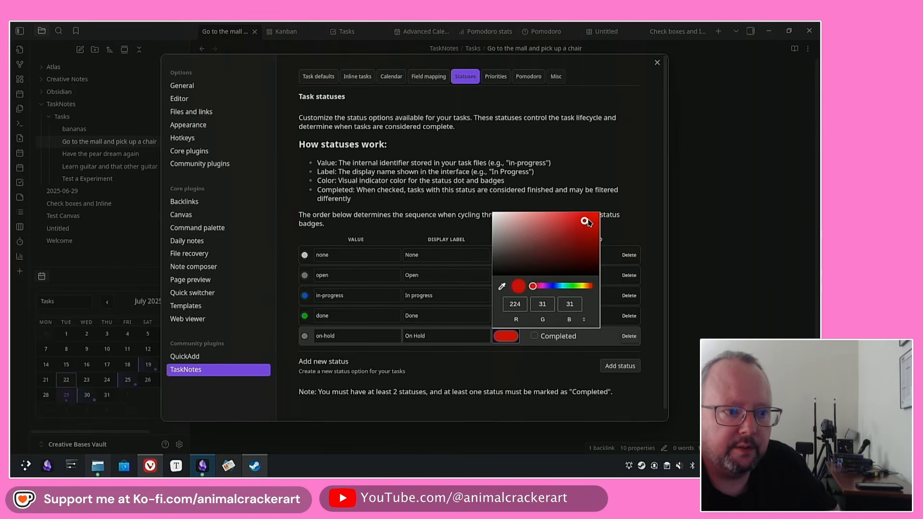
drag(608, 212, 548, 226)
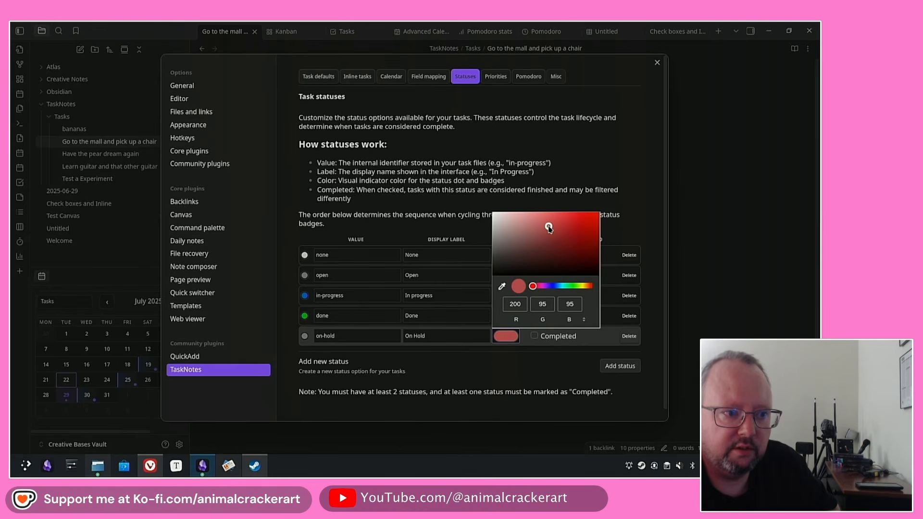
click(559, 358)
- Review the TaskNotes priorities, Pomodoro and miscellaneous settings, and close the settings
click(496, 76)
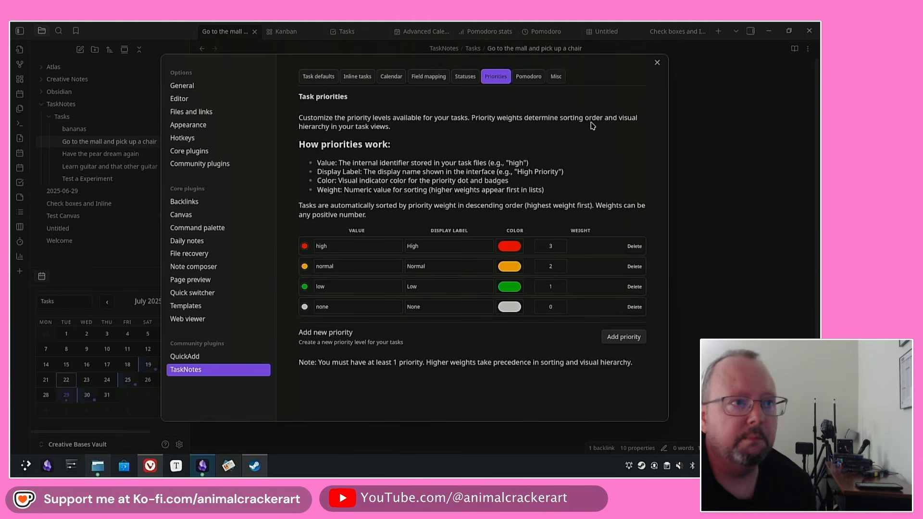
click(532, 78)
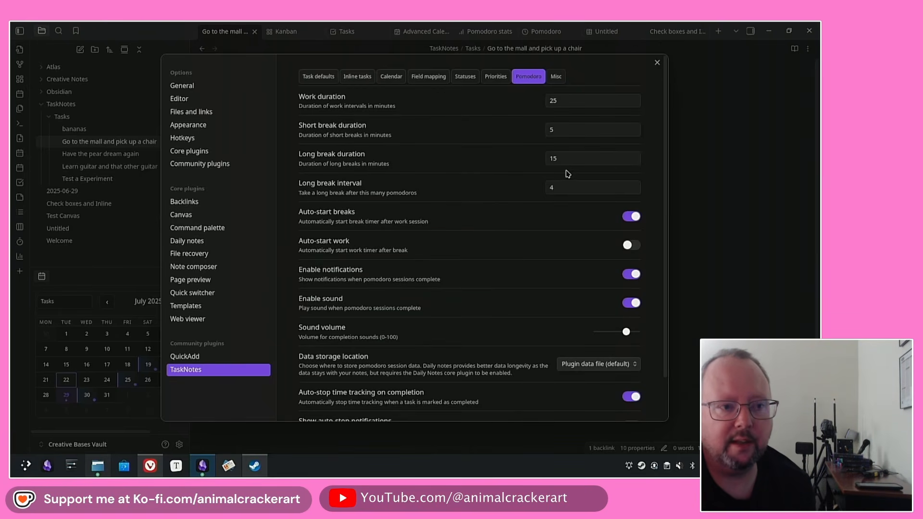
click(556, 77)
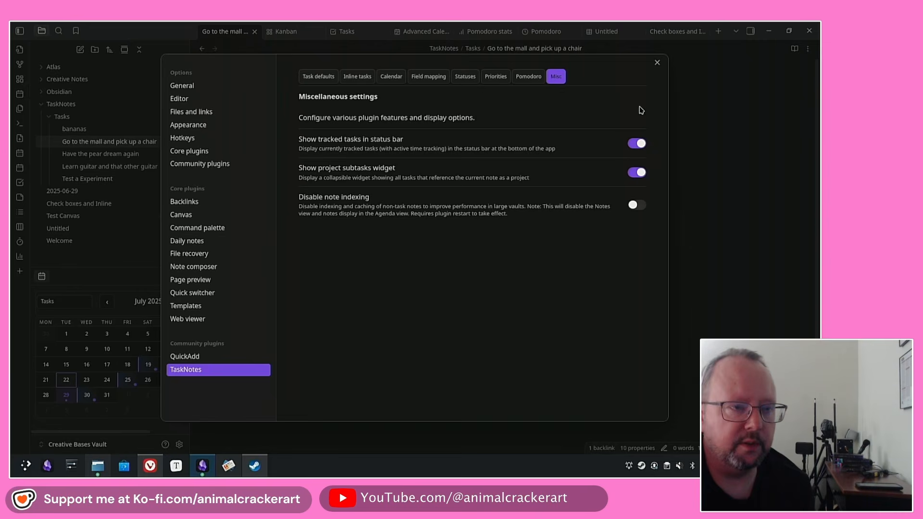
click(657, 63)
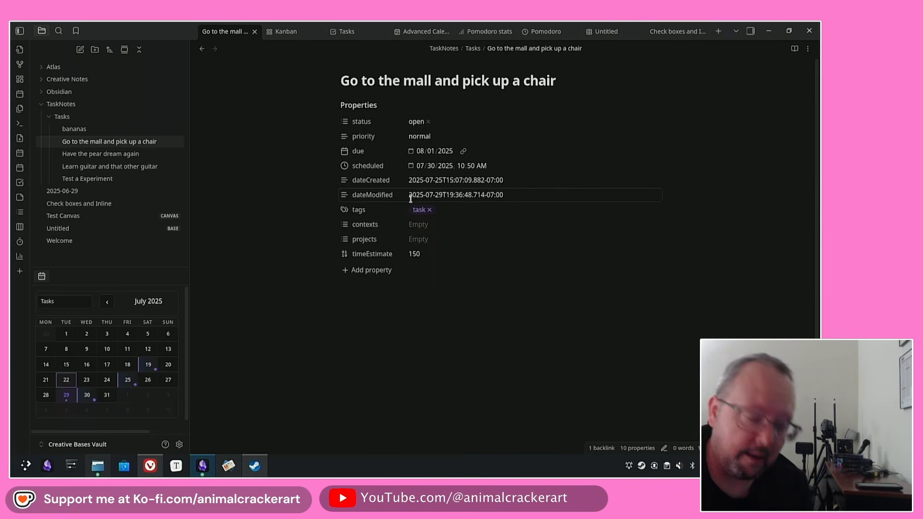
click(373, 315)
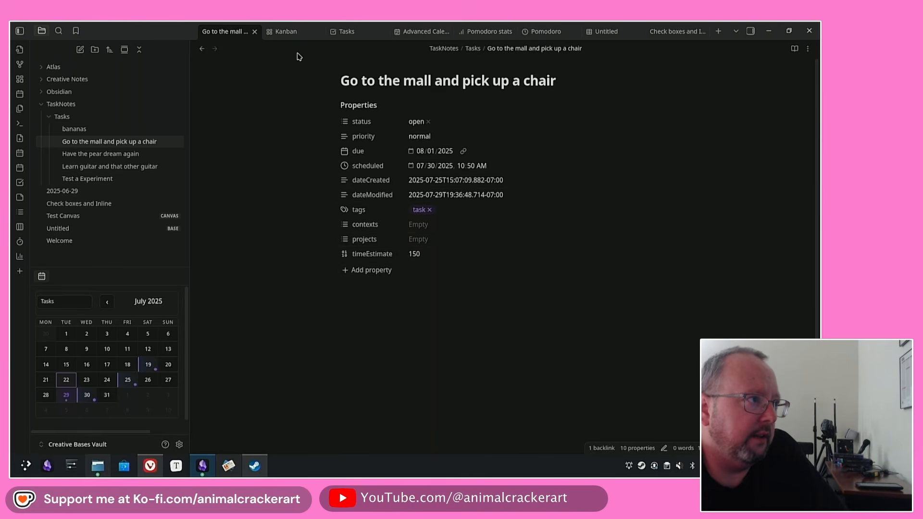
- Show the task list, view the editable details of the task "Go to the mall and pick up a chair", and close them
click(359, 39)
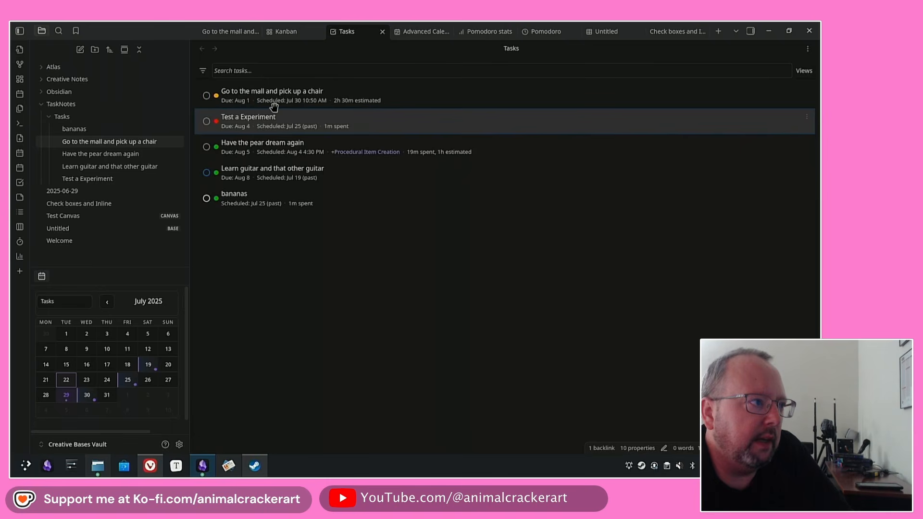
click(216, 99)
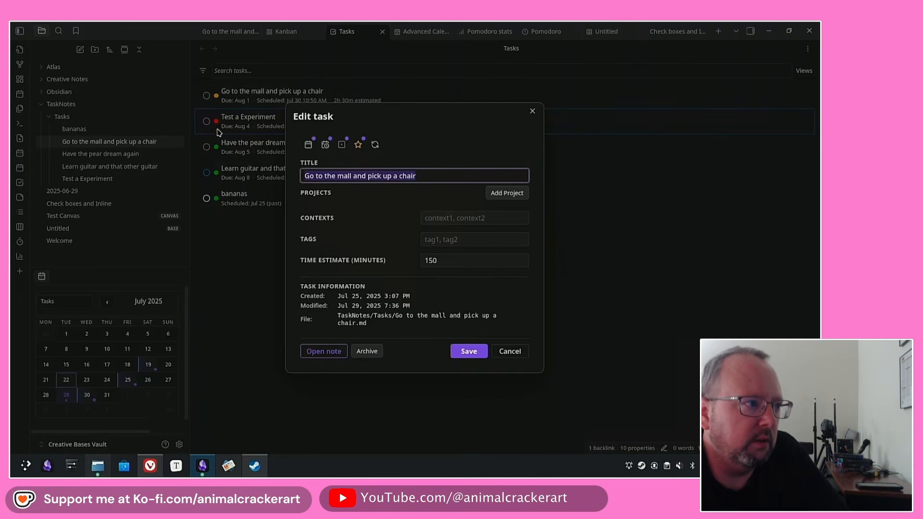
click(234, 127)
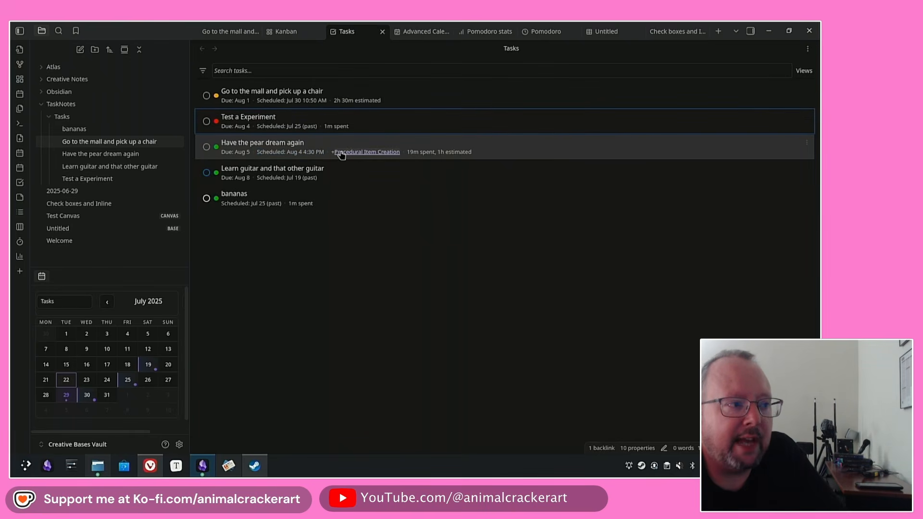
- Open the Procedural Item Creation project linked to "Have the pear dream again", review its properties and subtasks, and return to the task list
click(342, 152)
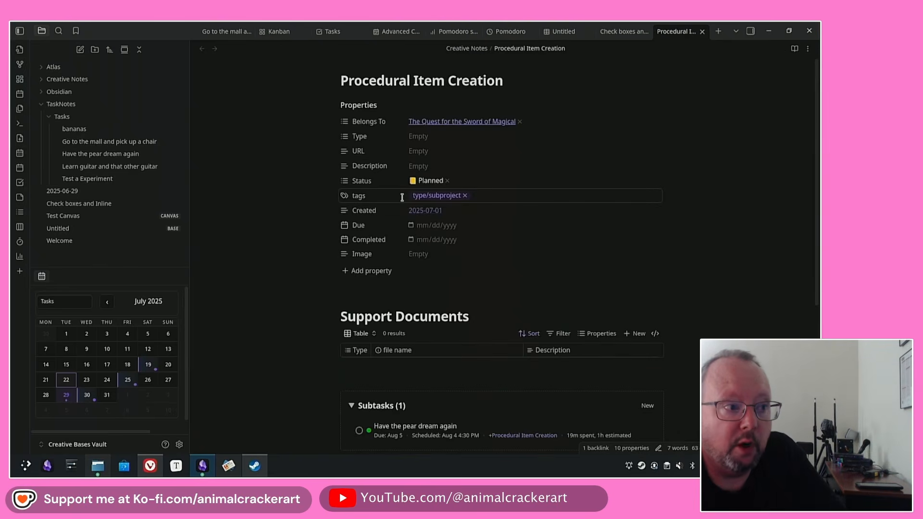
scroll(608, 128, down, 5)
scroll(674, 185, up, 5)
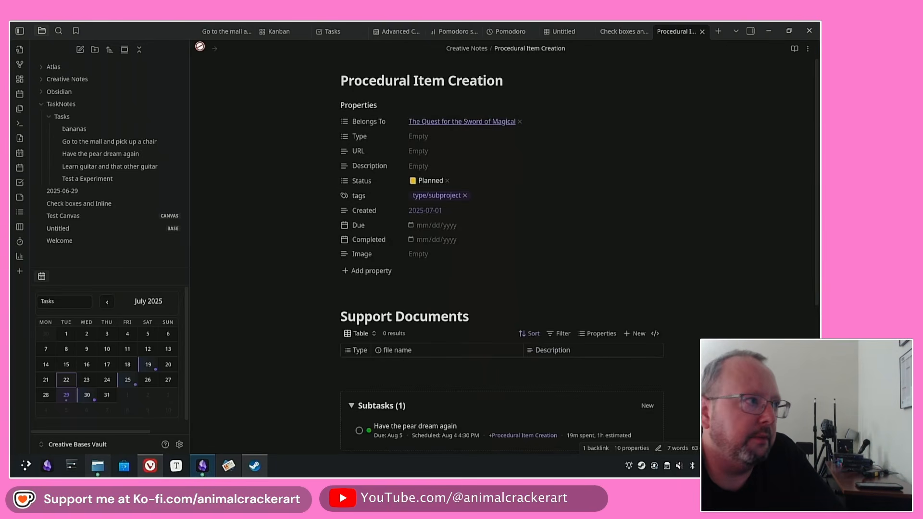
click(332, 31)
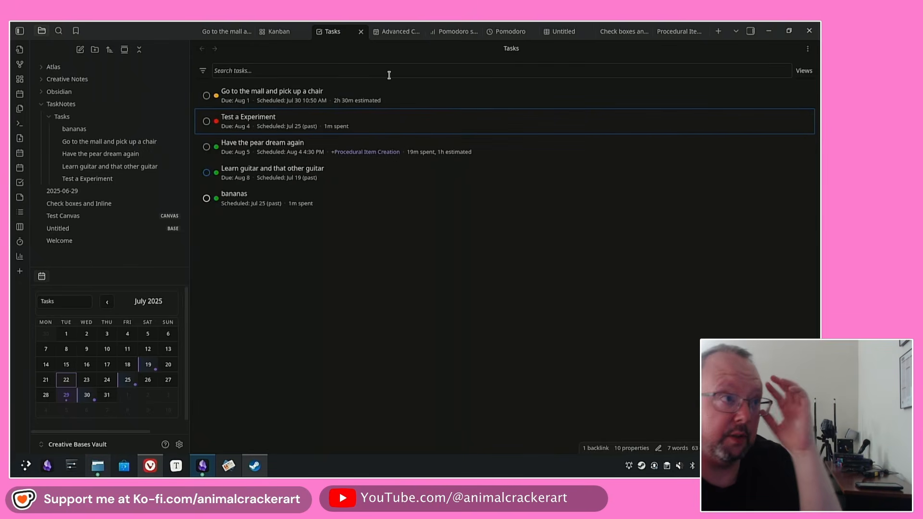
- On the Kanban board, move the bananas card through In progress, Done and None to Open, and move "Have the pear dream again" to Done
click(276, 32)
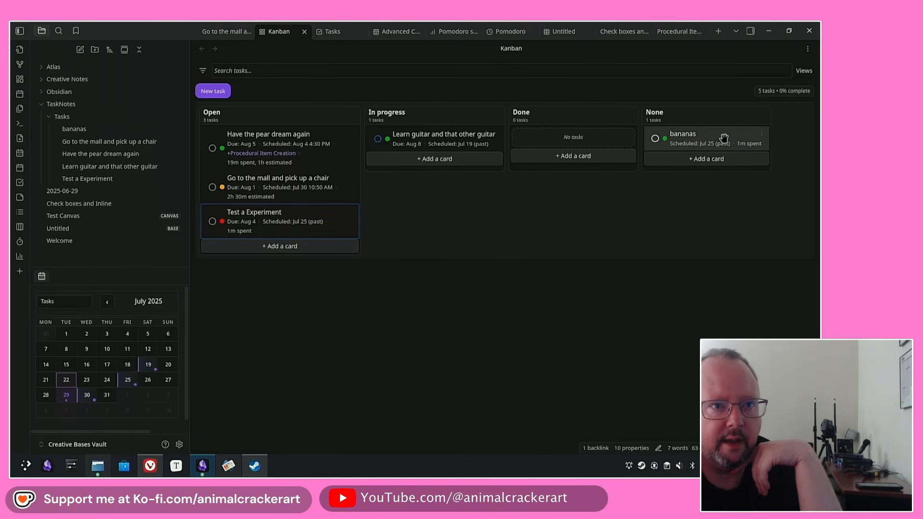
drag(724, 137, 445, 140)
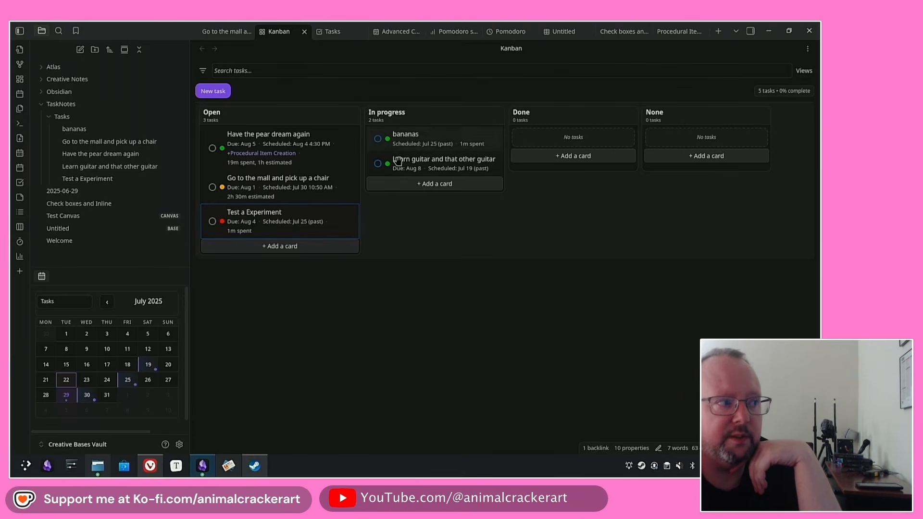
click(315, 144)
click(481, 86)
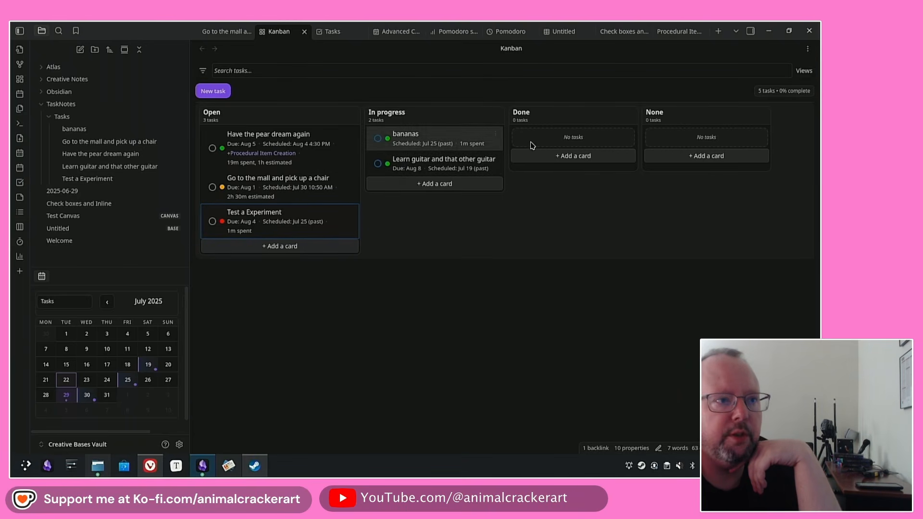
drag(423, 136, 574, 144)
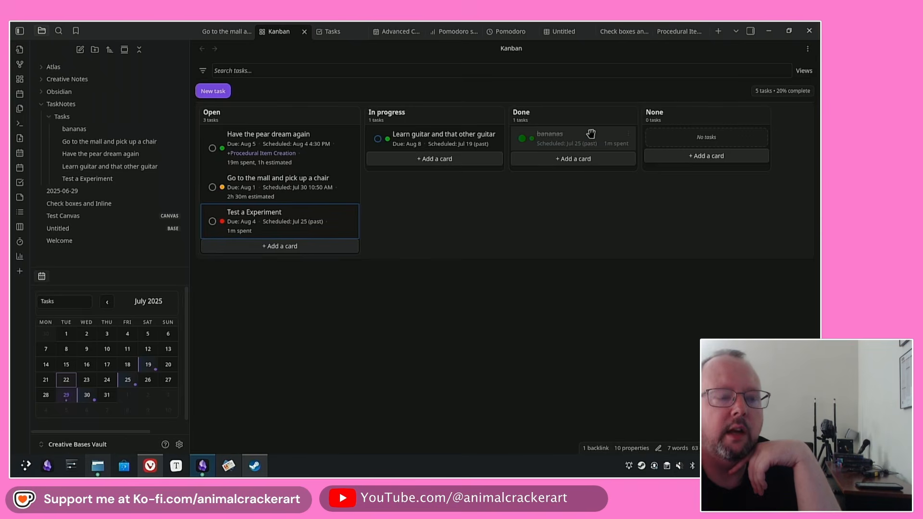
drag(592, 139, 709, 147)
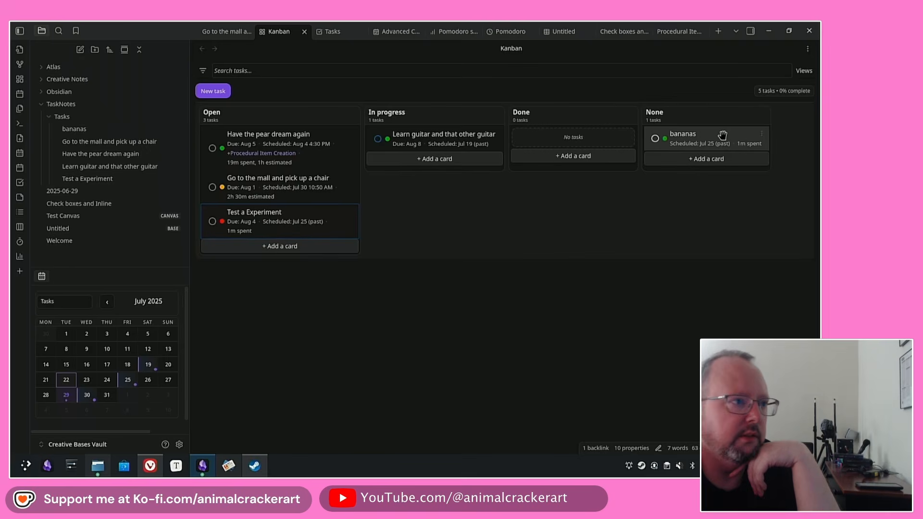
drag(723, 135, 293, 148)
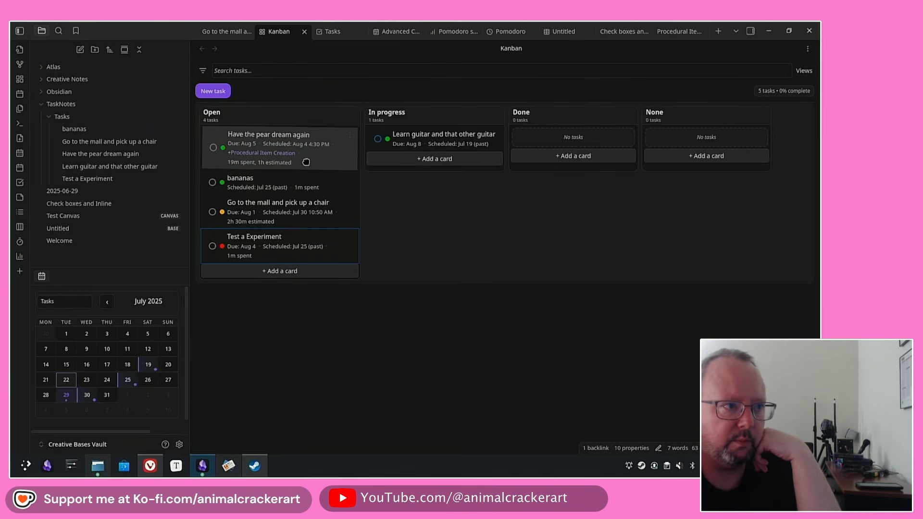
drag(303, 164, 600, 157)
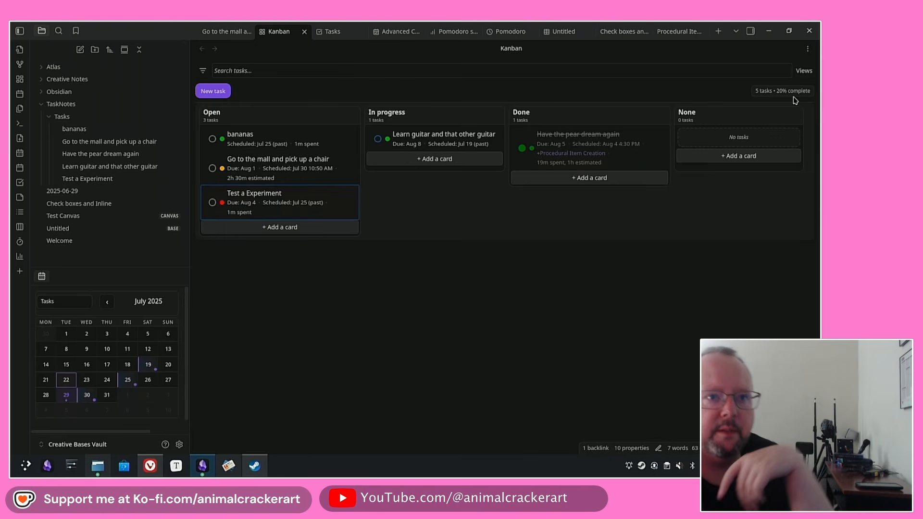
- Examine the tasks in the Advanced Calendar's week, month and year views, and compare them with the task list and Kanban board
click(396, 32)
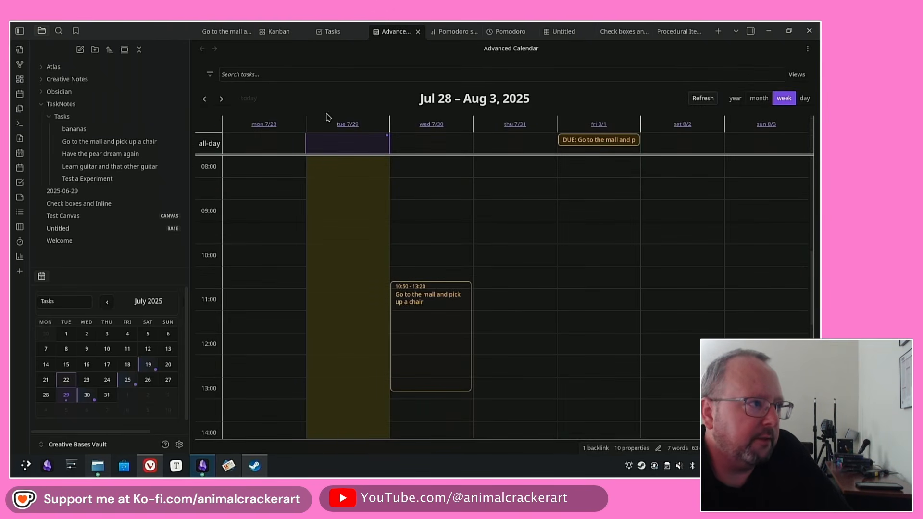
click(760, 99)
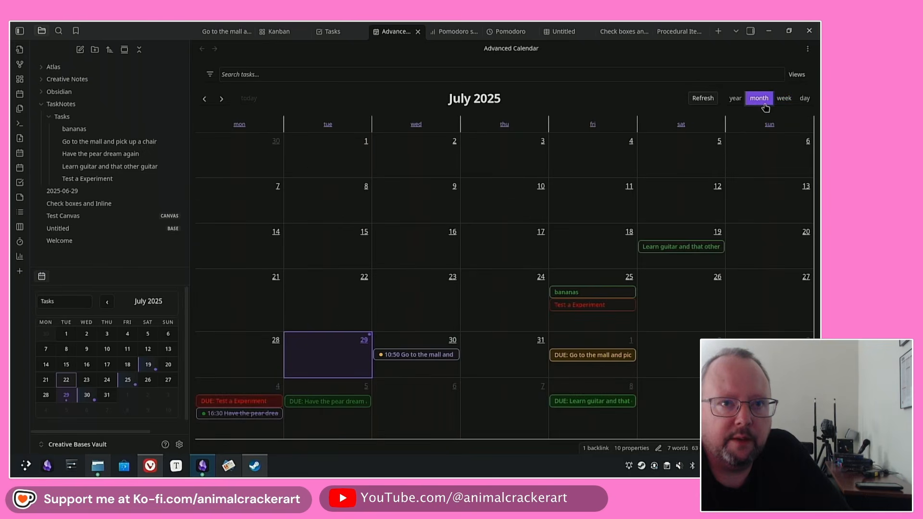
click(735, 99)
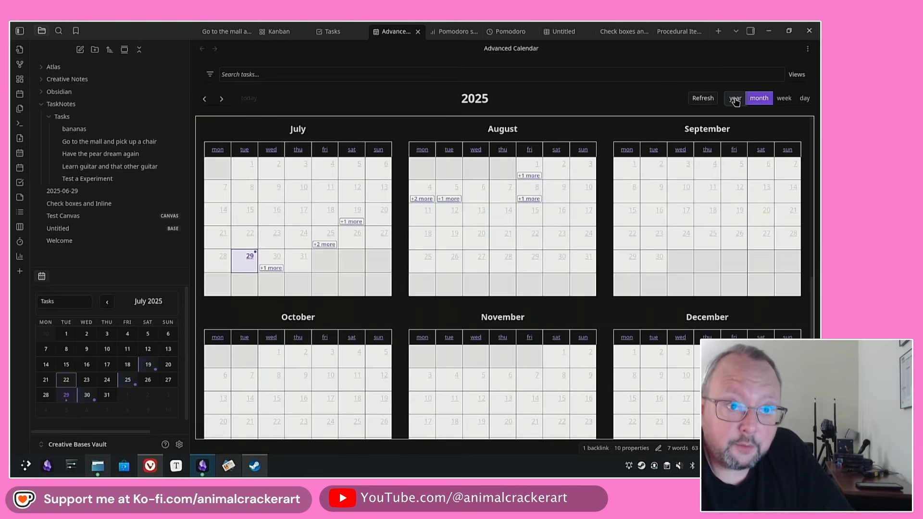
scroll(608, 179, down, 2)
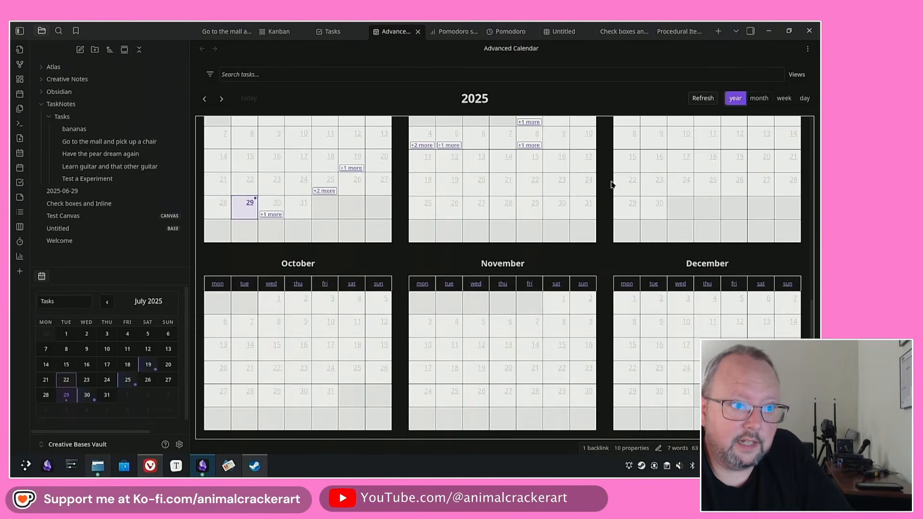
scroll(612, 185, up, 7)
click(758, 98)
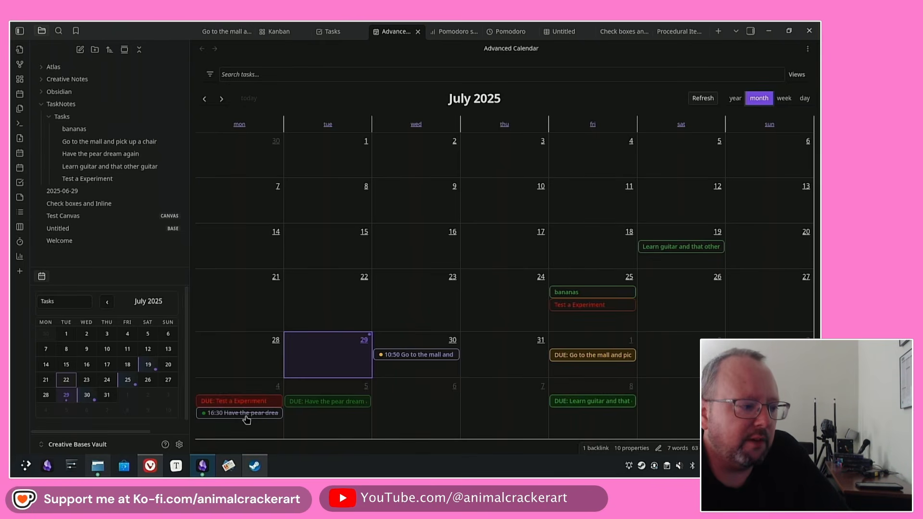
click(336, 34)
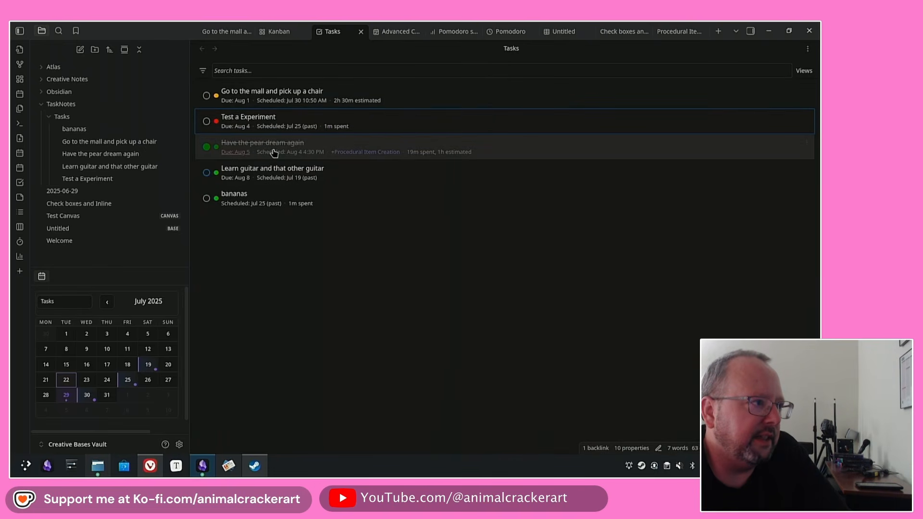
click(275, 32)
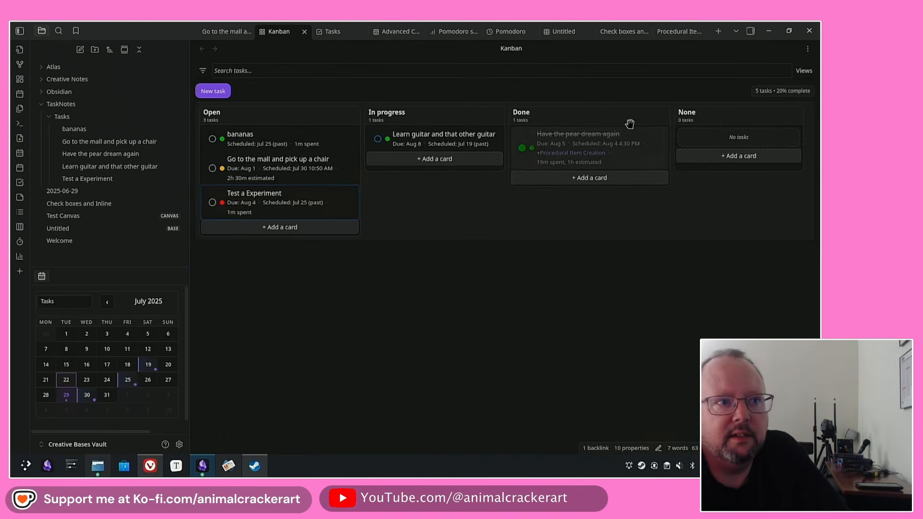
- In the Advanced Calendar's month view, reschedule "Go to the mall and pick up a chair" to July 31 and "Test a Experiment" to July 30
click(396, 32)
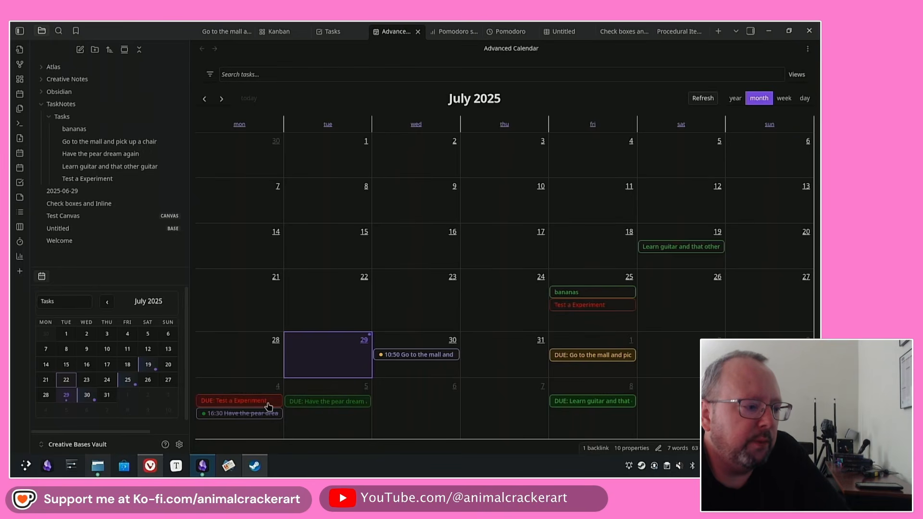
drag(410, 356, 507, 357)
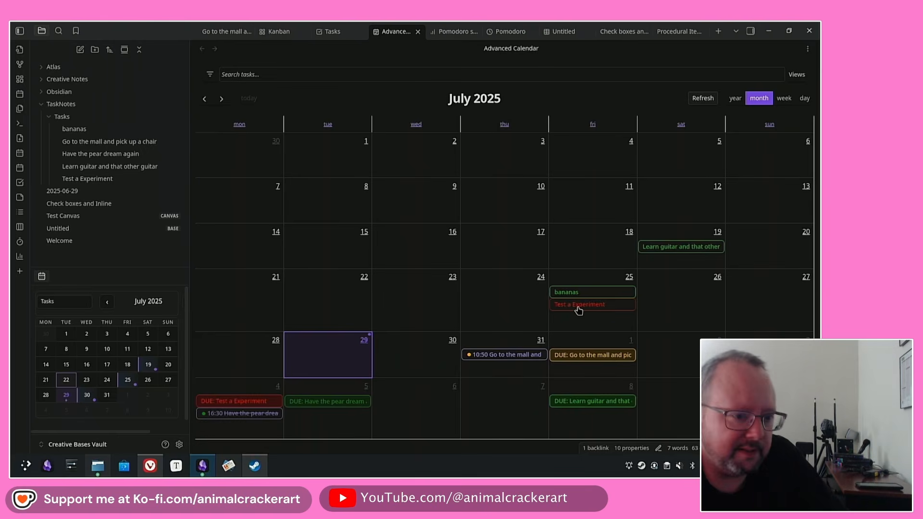
drag(579, 310, 423, 354)
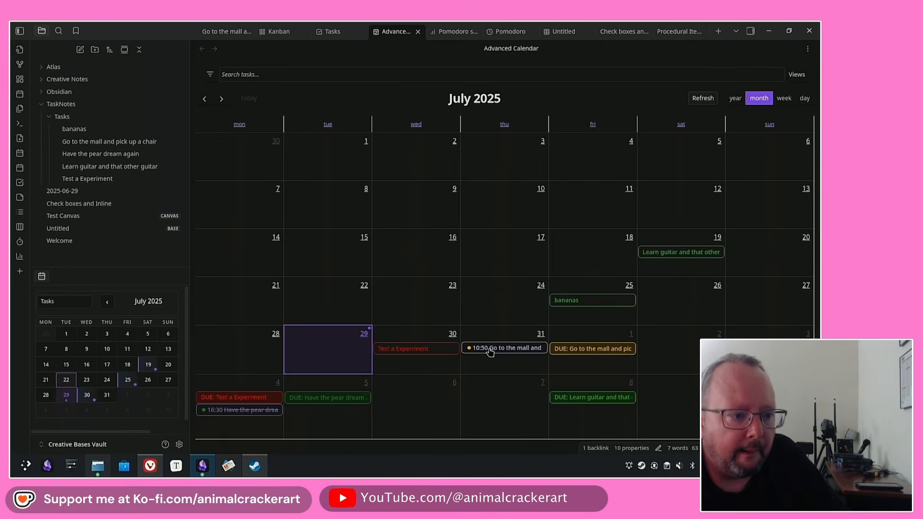
- Review the rescheduled tasks in the calendar's week and month views, and look at the day view
click(783, 99)
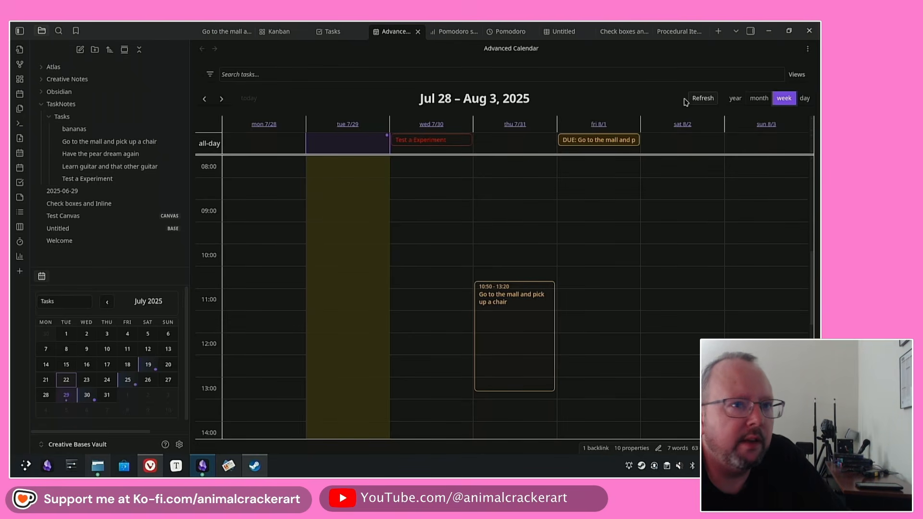
click(759, 98)
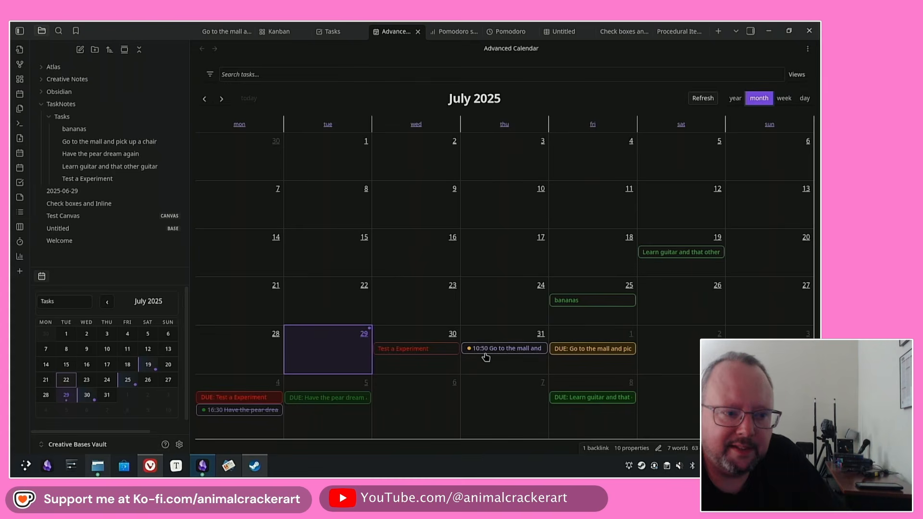
click(784, 98)
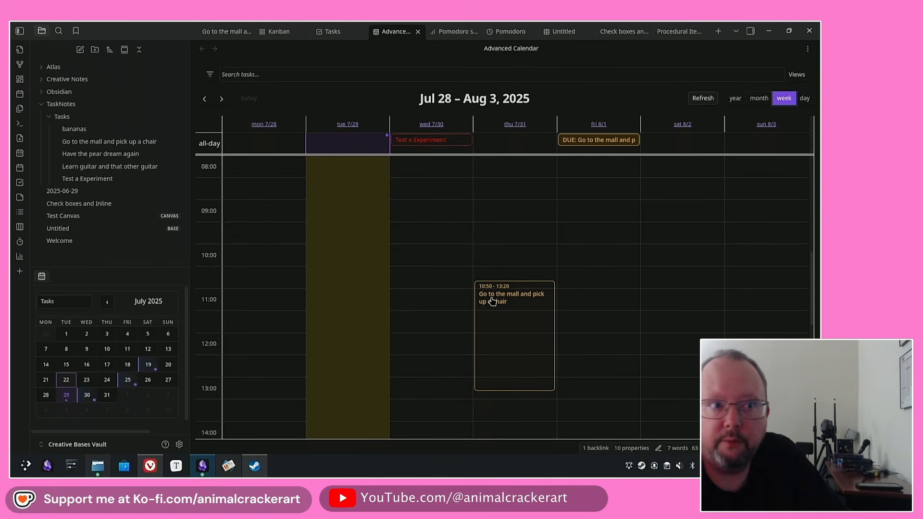
click(805, 98)
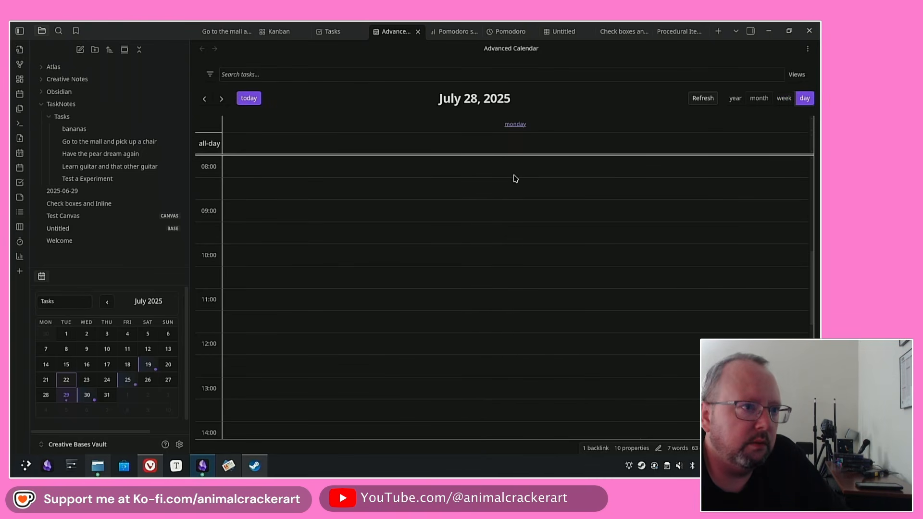
scroll(606, 206, down, 10)
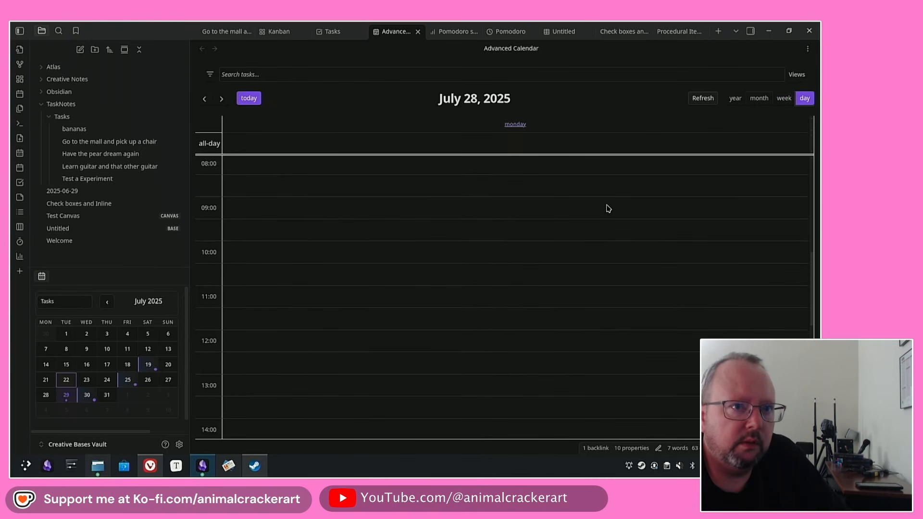
- Create the daily note for Thursday 7/31 from the calendar's week view, and return to the Advanced Calendar
click(784, 98)
click(511, 126)
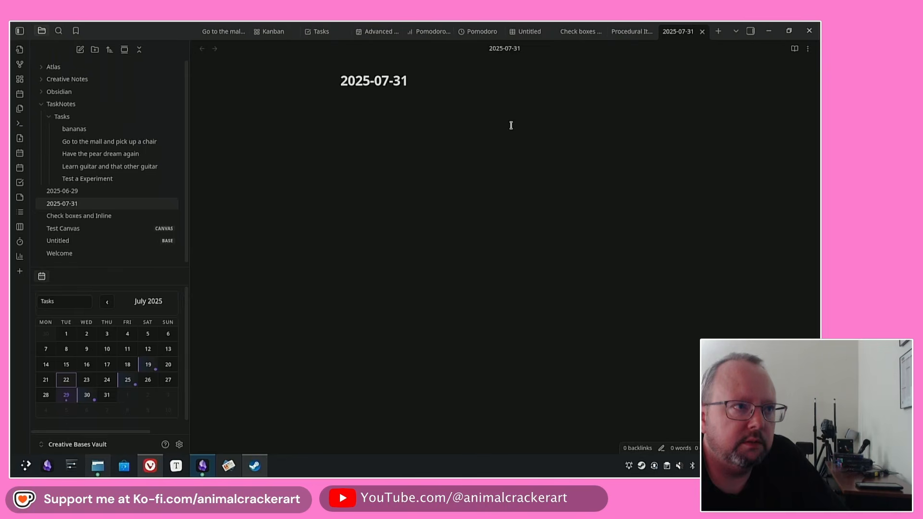
click(368, 38)
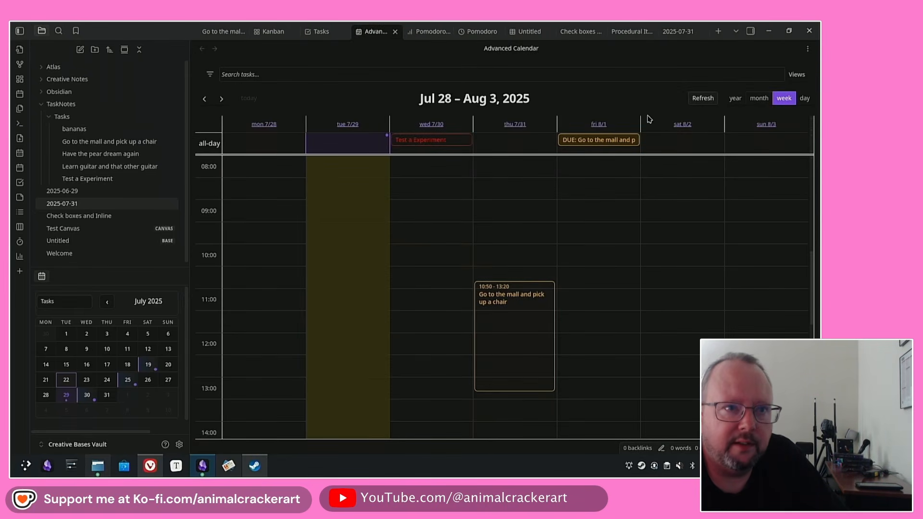
- Review the tasks scheduled on July 30 and July 31 in the Advanced Calendar's day view
click(431, 124)
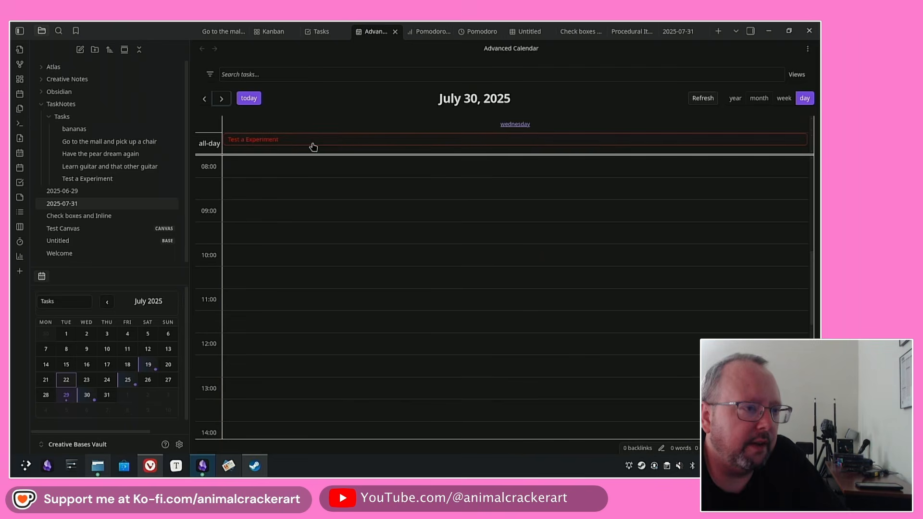
scroll(469, 183, down, 10)
click(221, 98)
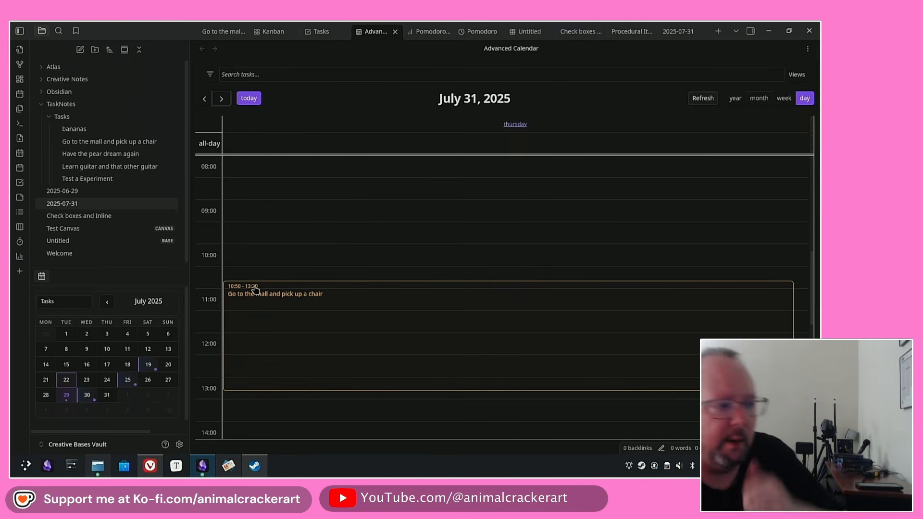
scroll(410, 332, up, 8)
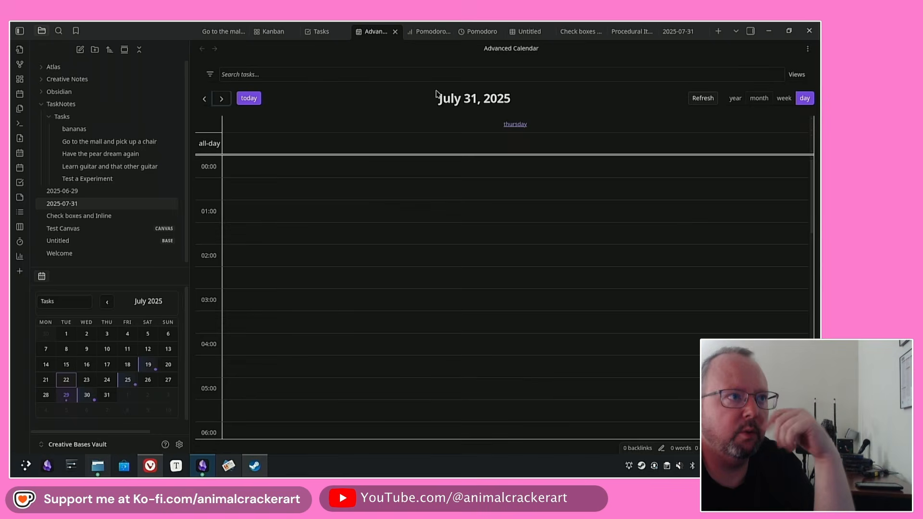
- View the Pomodoro statistics and the Pomodoro timer, and look over the list of tasks the timer can be assigned to
key(ctrl+Tab)
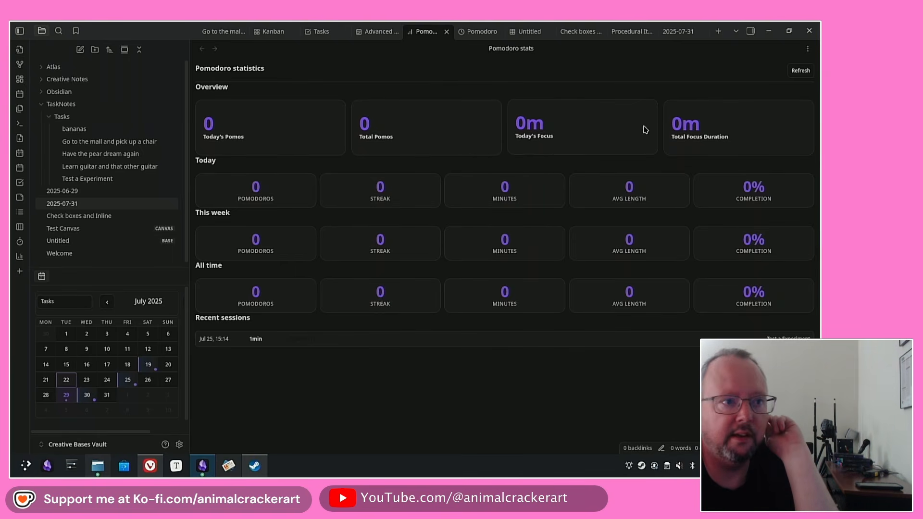
click(470, 34)
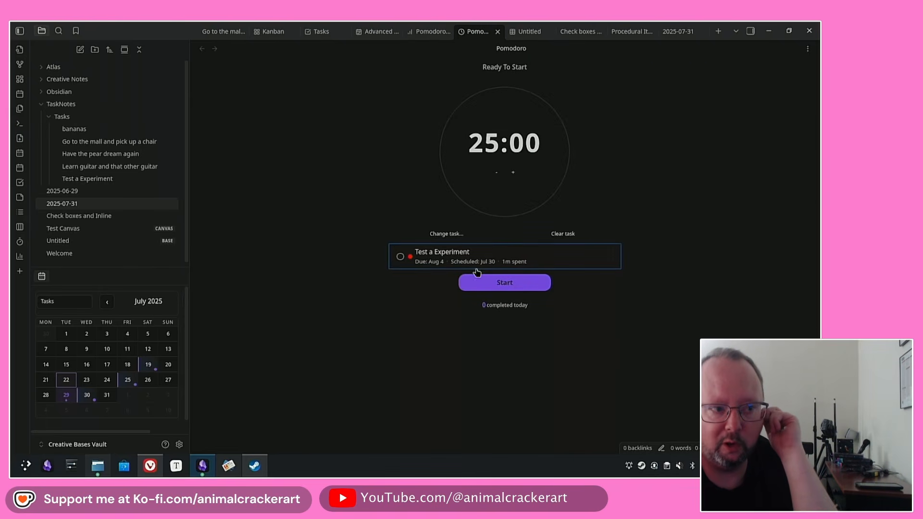
click(445, 235)
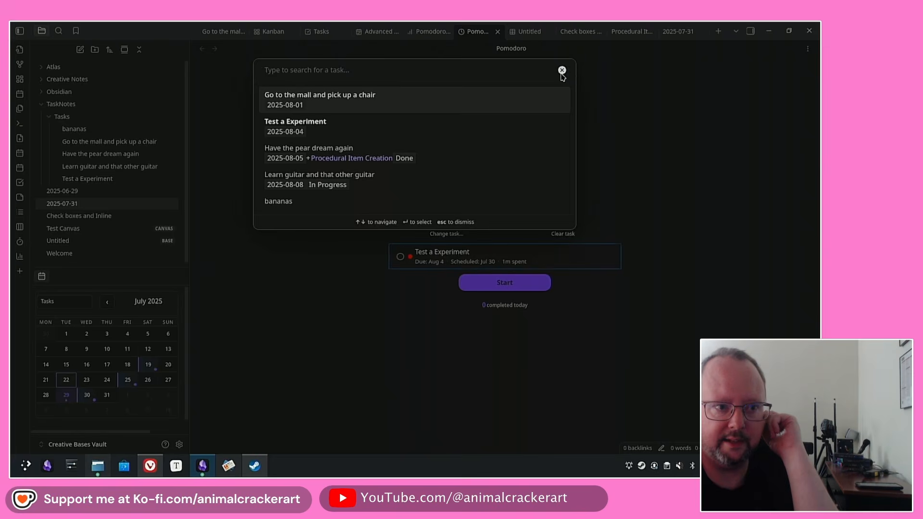
click(562, 71)
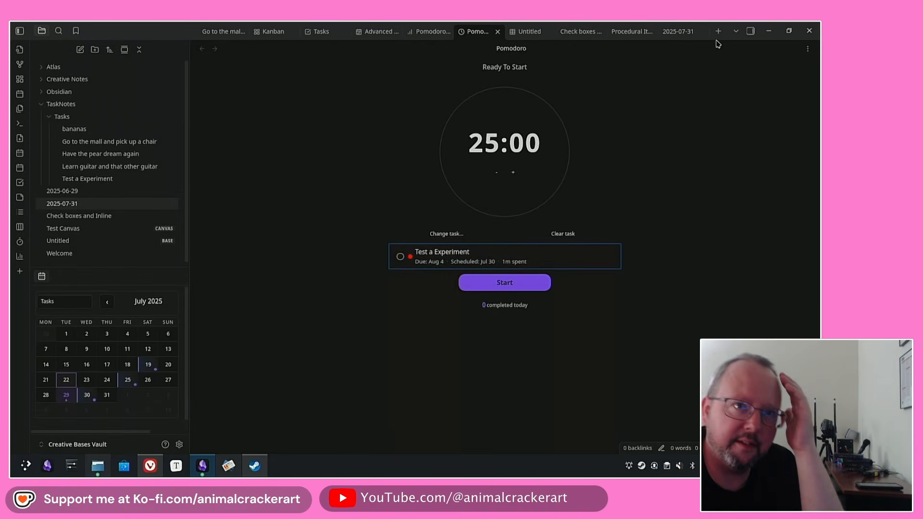
- Dock the Pomodoro timer in the sidebar that holds the agenda, and look at the vault's list of all properties and the agenda
click(751, 31)
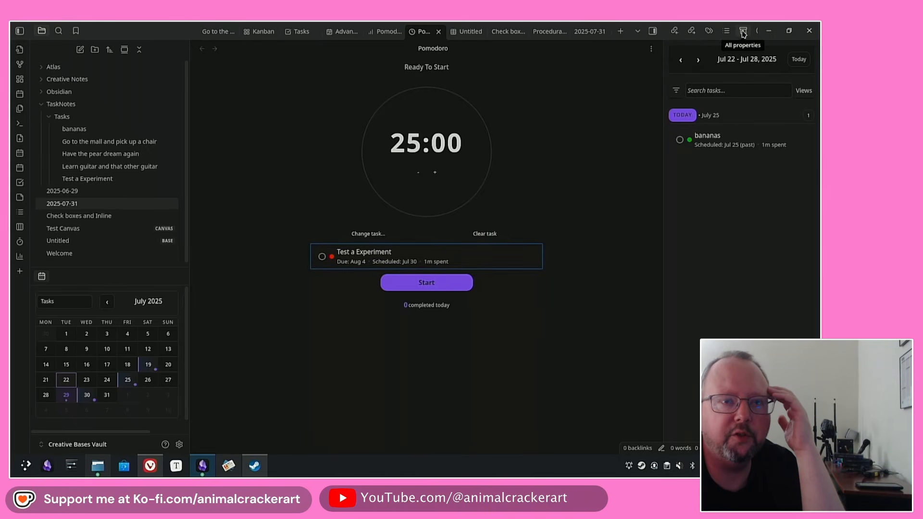
drag(418, 31, 743, 64)
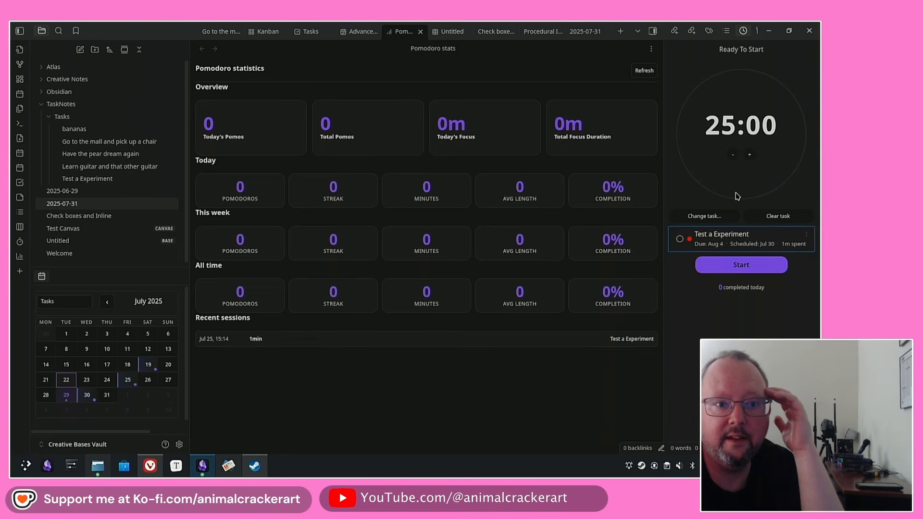
click(757, 32)
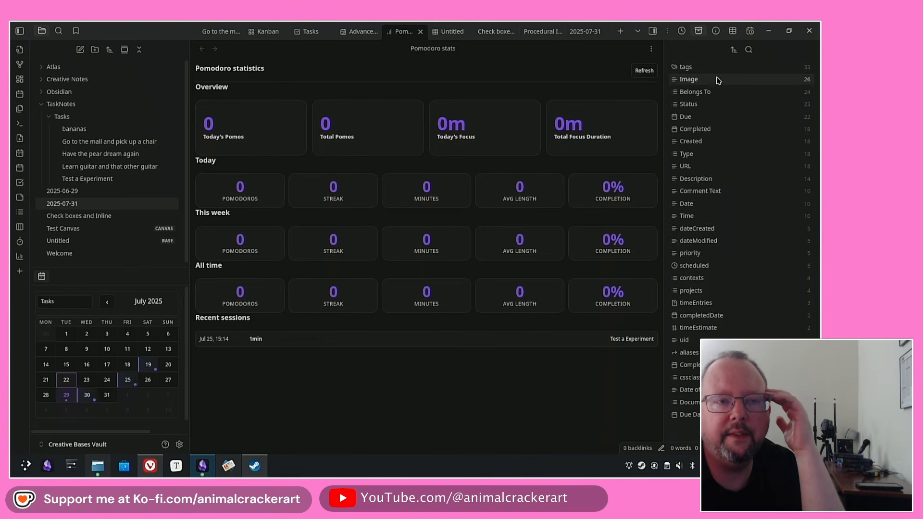
click(750, 31)
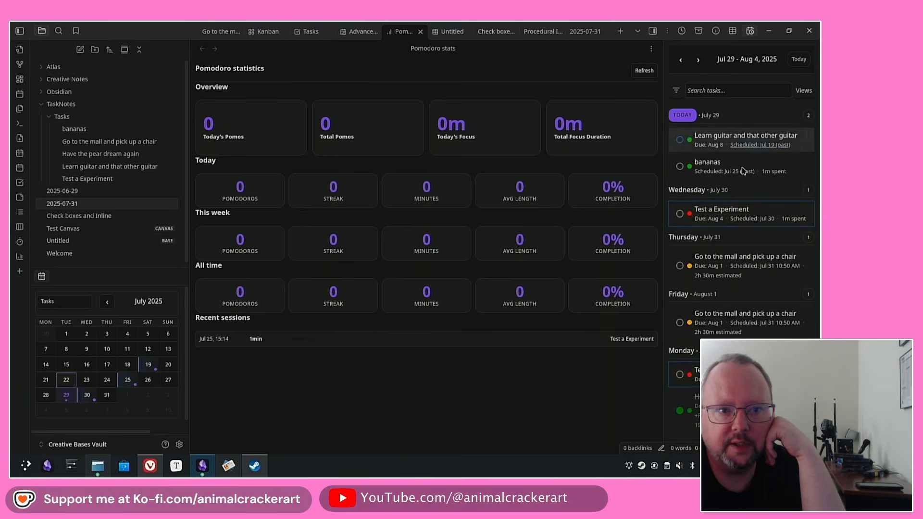
- In the Untitled base, sort the table by Status and Due, and show the projects property as an extra column
click(441, 34)
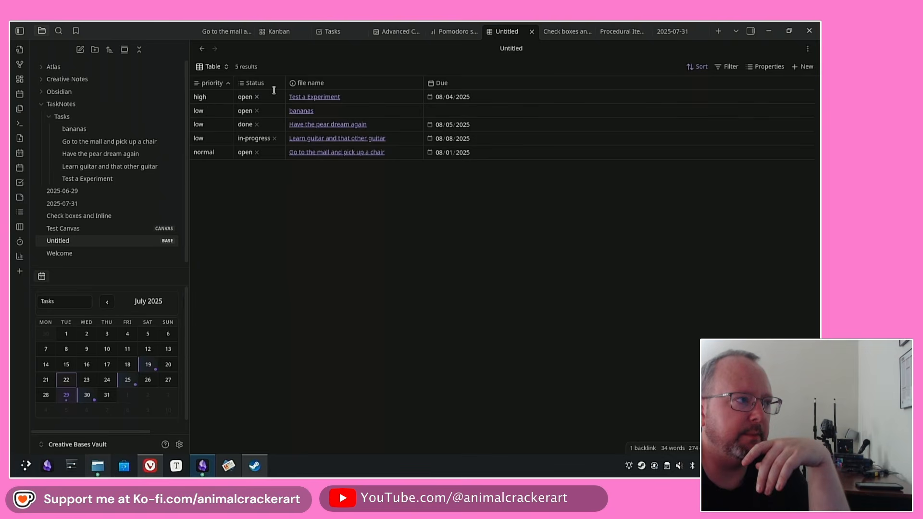
click(254, 83)
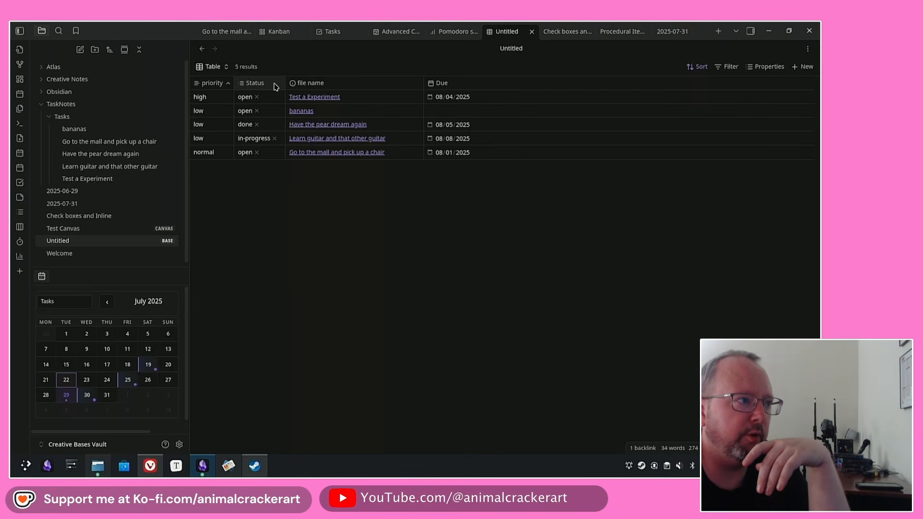
click(452, 84)
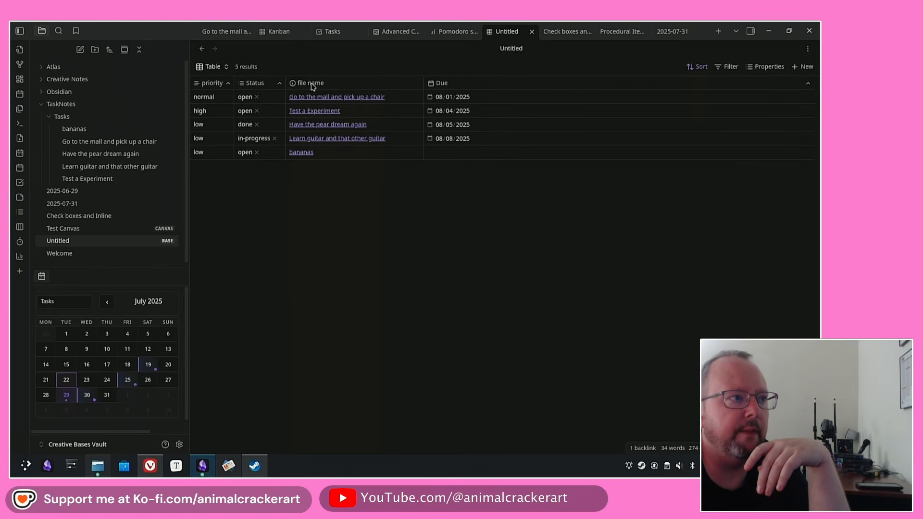
click(767, 67)
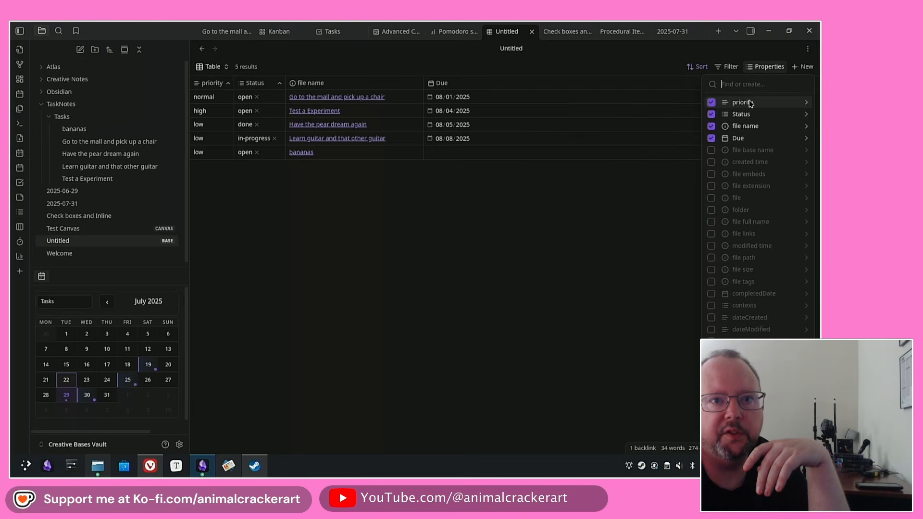
click(743, 342)
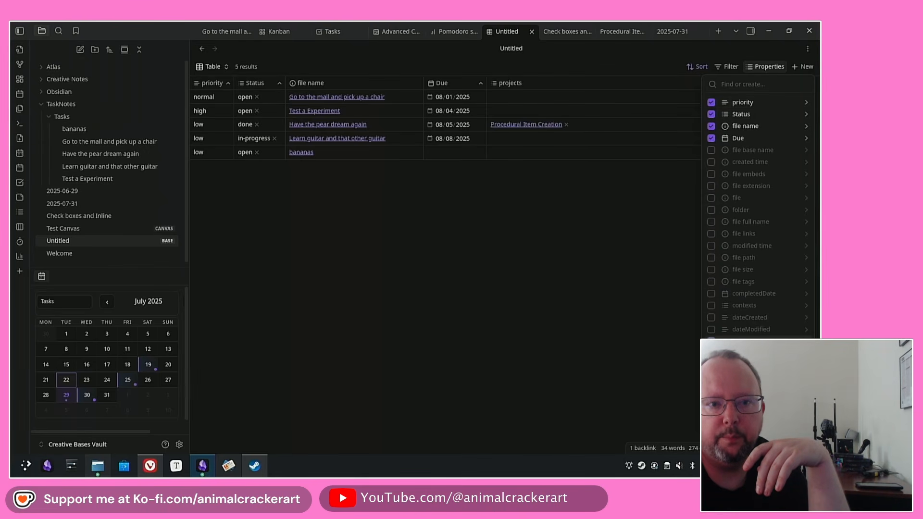
click(587, 241)
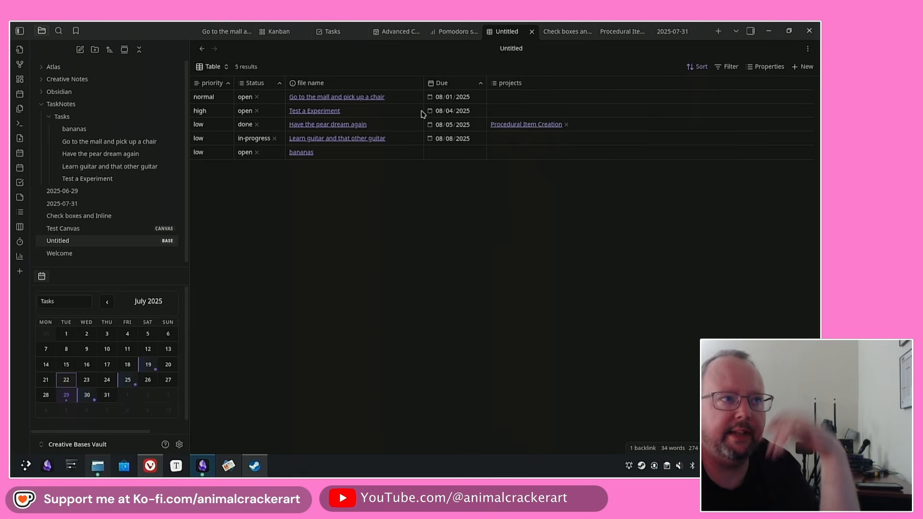
- In the "Check boxes and Inline" note, add an empty checkbox below "Find happiness" and inspect the inline task link's source text
click(558, 34)
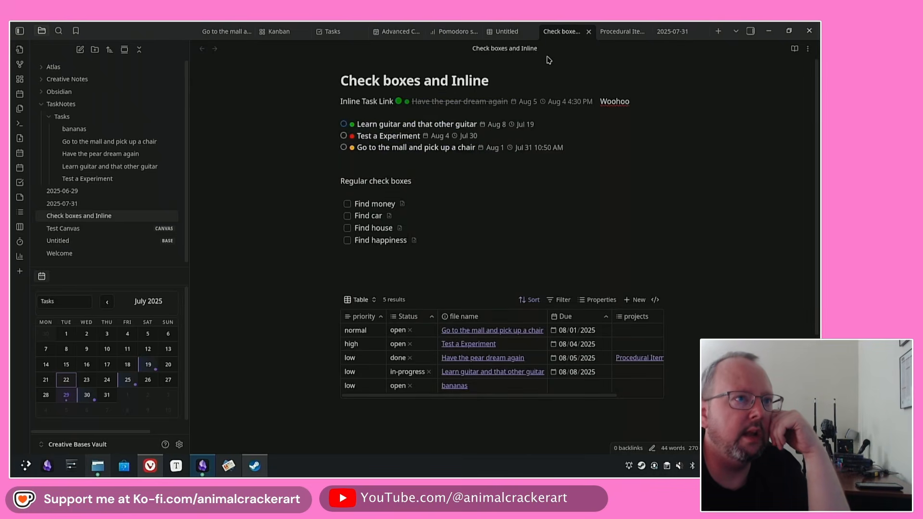
key(Return)
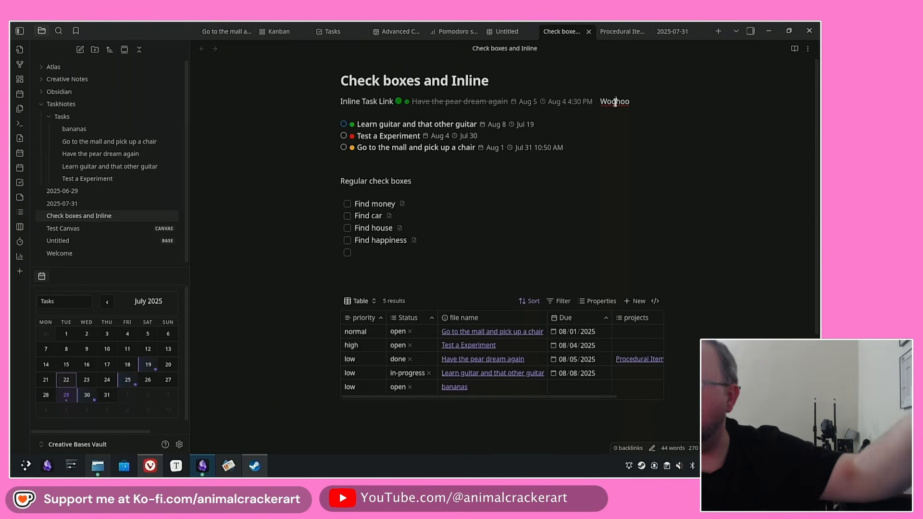
key(Left)
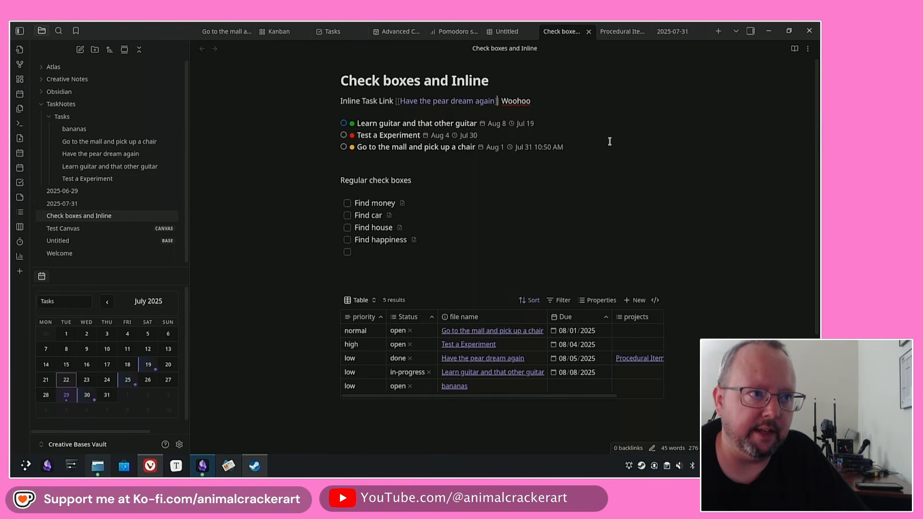
key(Down)
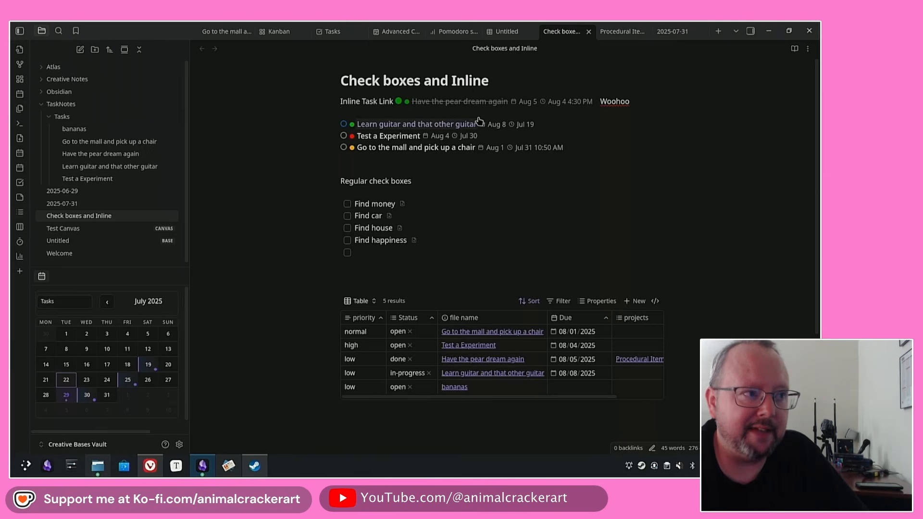
- Replace the "Have the pear dream again" inline task link with a link to bananas, and mark the bananas task as done
key(Up)
key(Right)
key(Right)
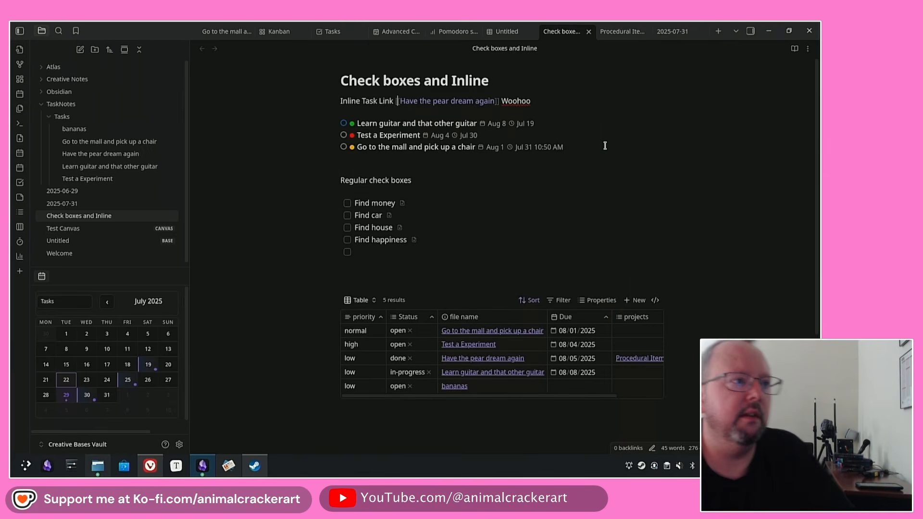
key(shift+Right)
key(shift+Right)
key(shift+Right)
key(shift+Right)
key(shift+Right)
key(shift+Right)
key(shift+Right)
key(shift+Right)
key(shift+Right)
key(shift+Right)
key(shift+Right)
key(shift+Right)
key(shift+Right)
key(shift+Right)
key(shift+Right)
key(shift+Right)
key(shift+Right)
key(shift+Right)
key(shift+Right)
key(shift+Right)
key(BackSpace)
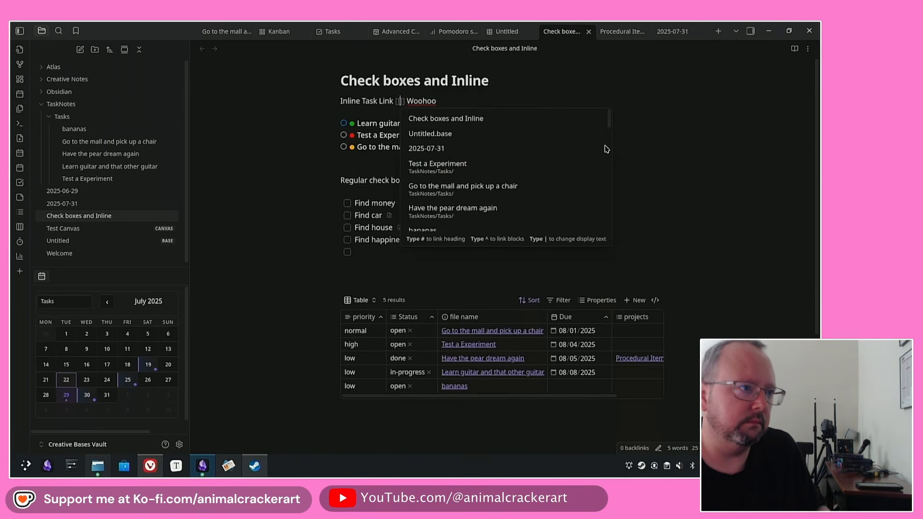
text(ban)
key(Return)
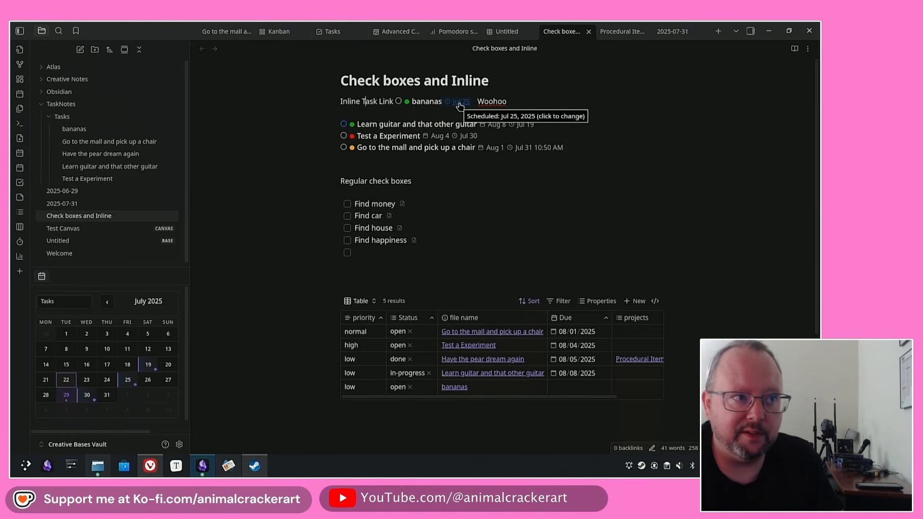
click(398, 101)
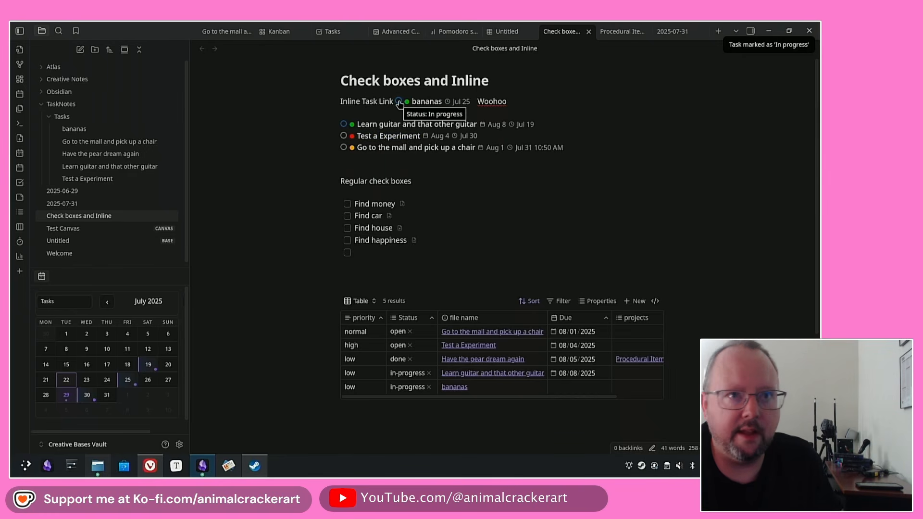
click(399, 101)
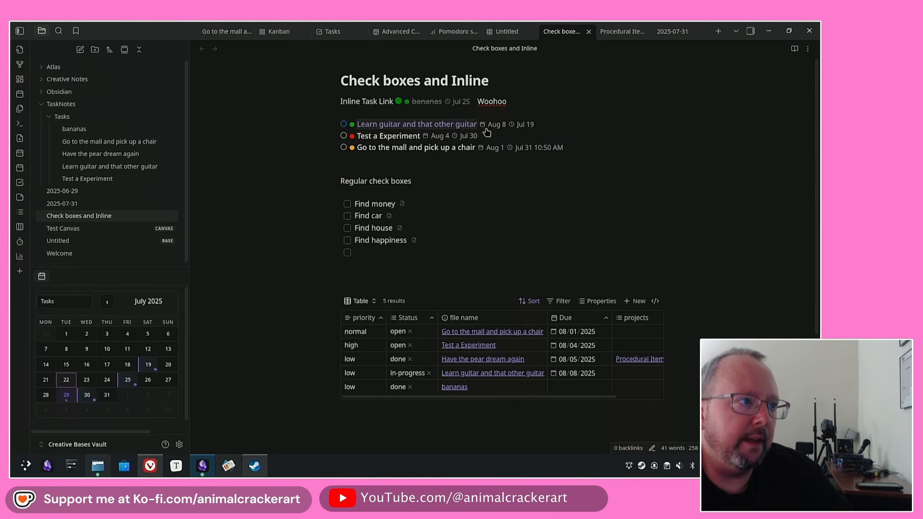
- Turn the guitar, "Test a Experiment" and "Go to the mall and pick up a chair" task links into a bulleted list
key(Down)
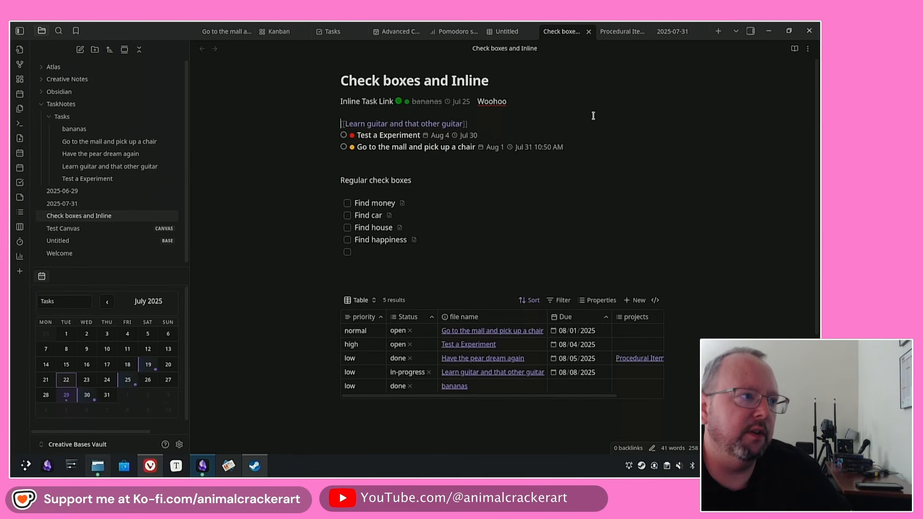
key(Down)
key(Down)
key(Up)
key(Up)
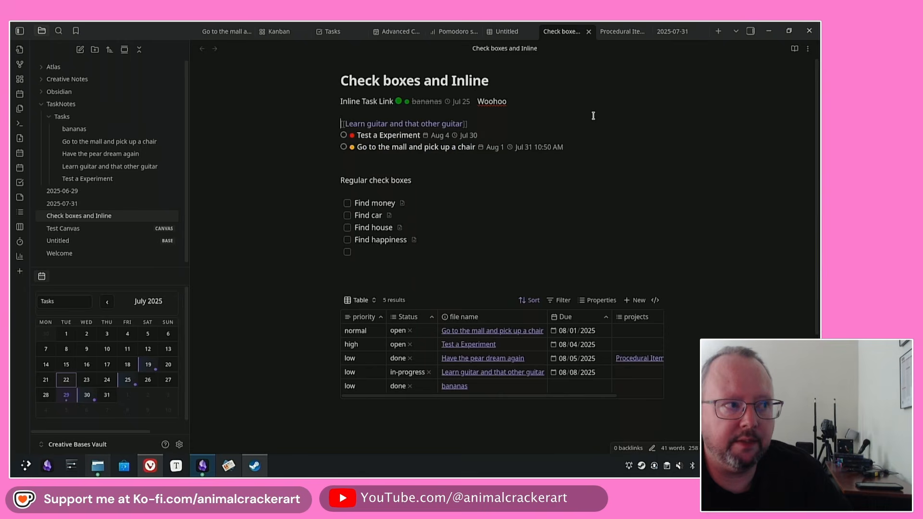
key(Down)
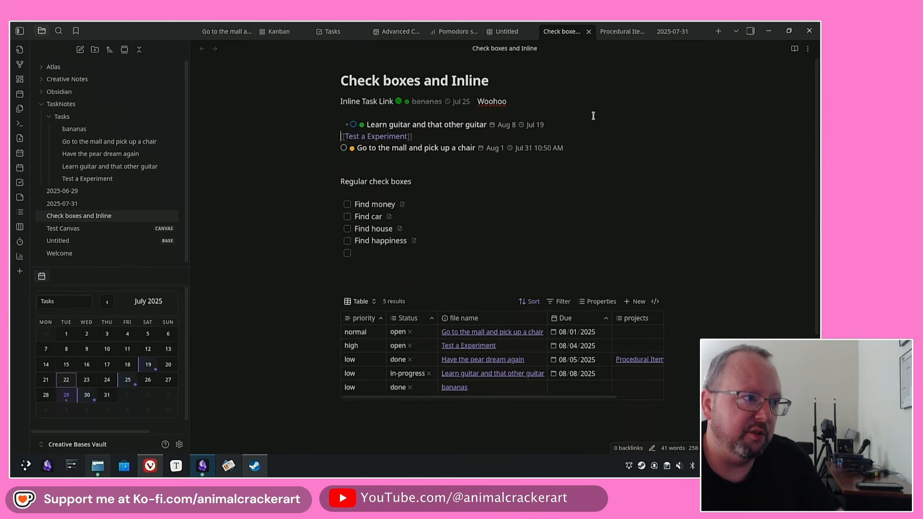
key(Down)
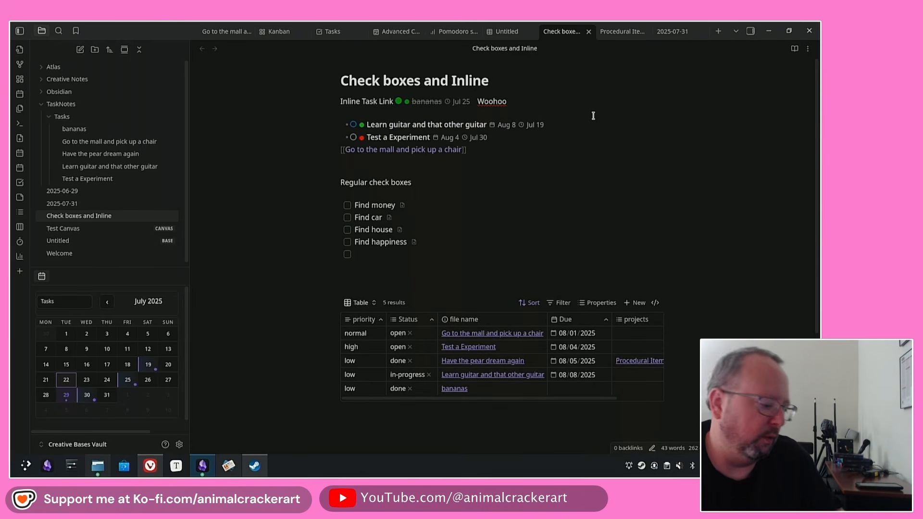
key(Down)
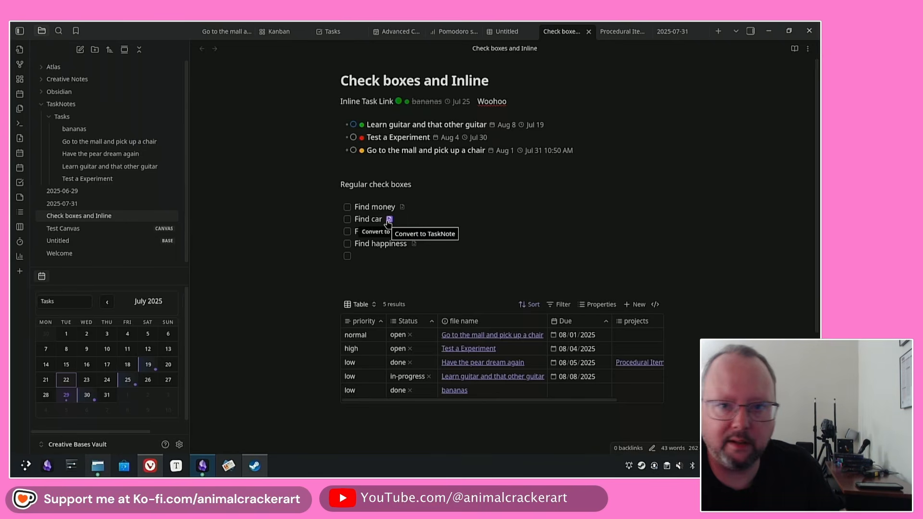
- Convert the "Find car" checkbox to a TaskNote and review the new task's contexts, tags and time estimate fields
click(389, 221)
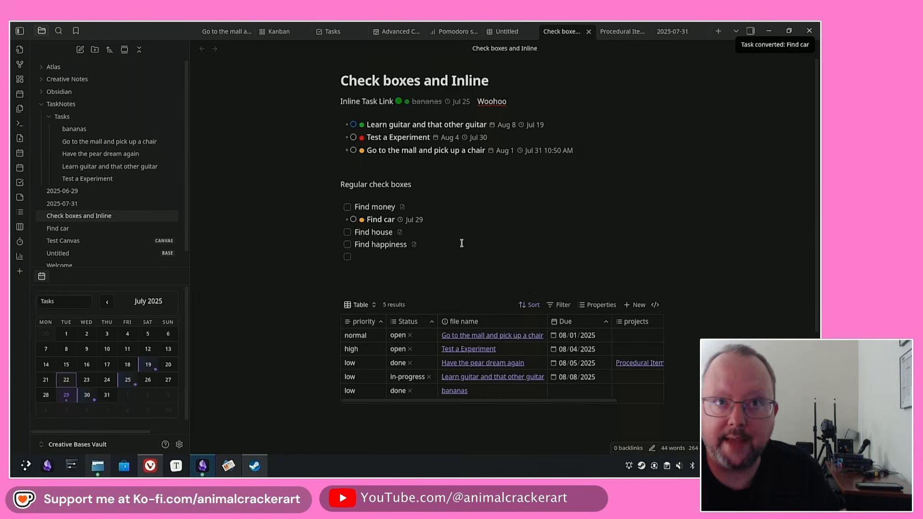
click(380, 220)
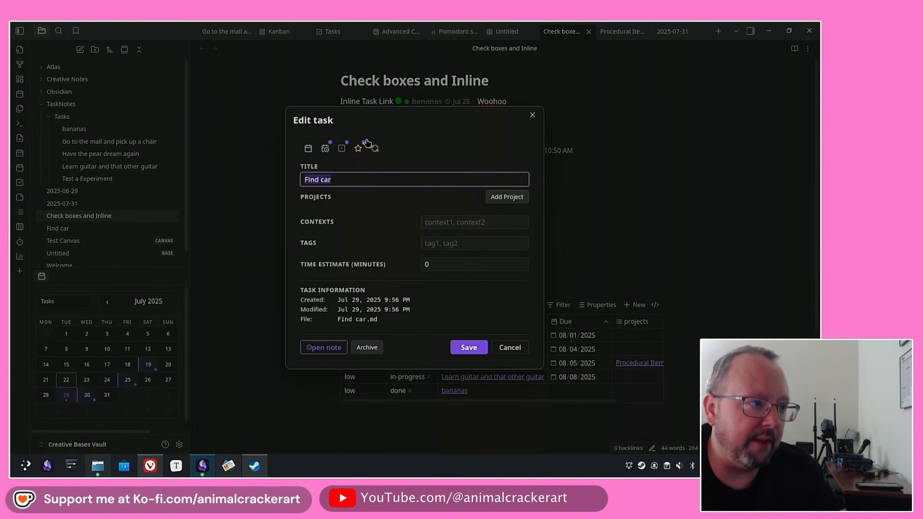
click(459, 222)
click(458, 242)
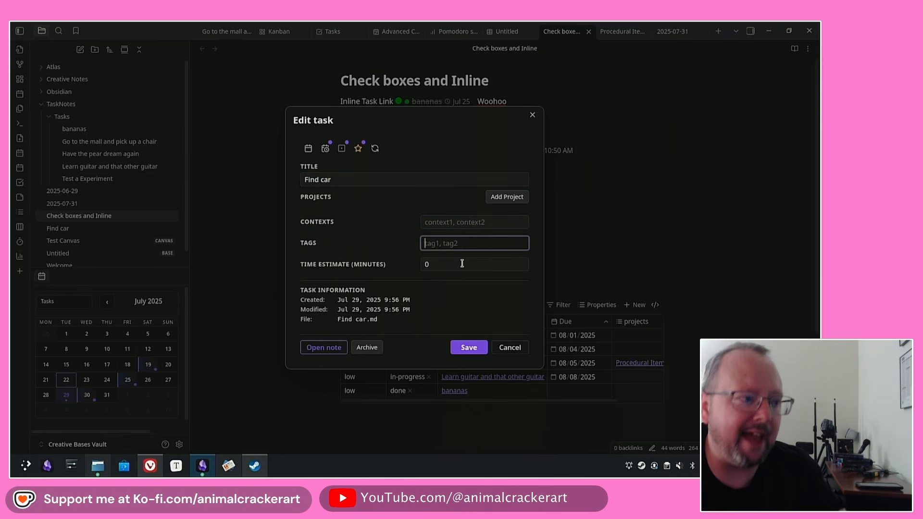
click(459, 264)
click(388, 265)
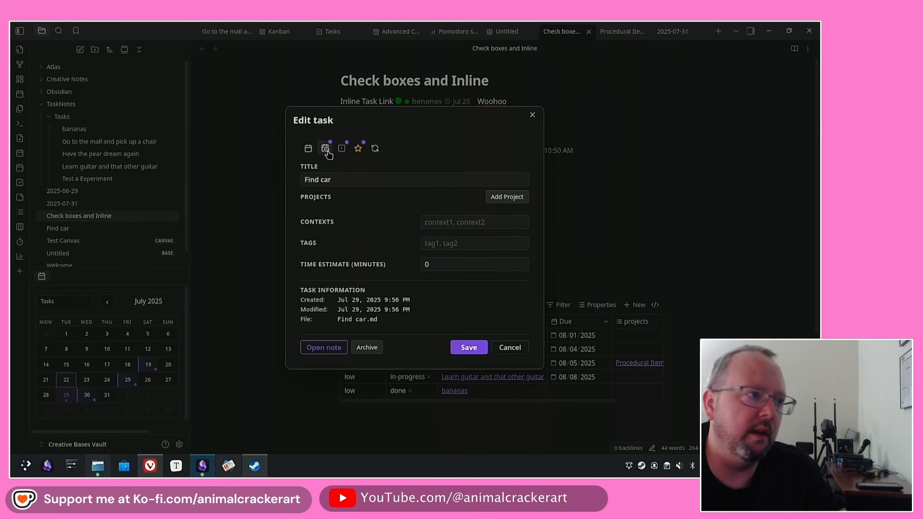
- Review the "Find car" task's recurrence options and close the task editor without making changes
click(345, 149)
click(365, 149)
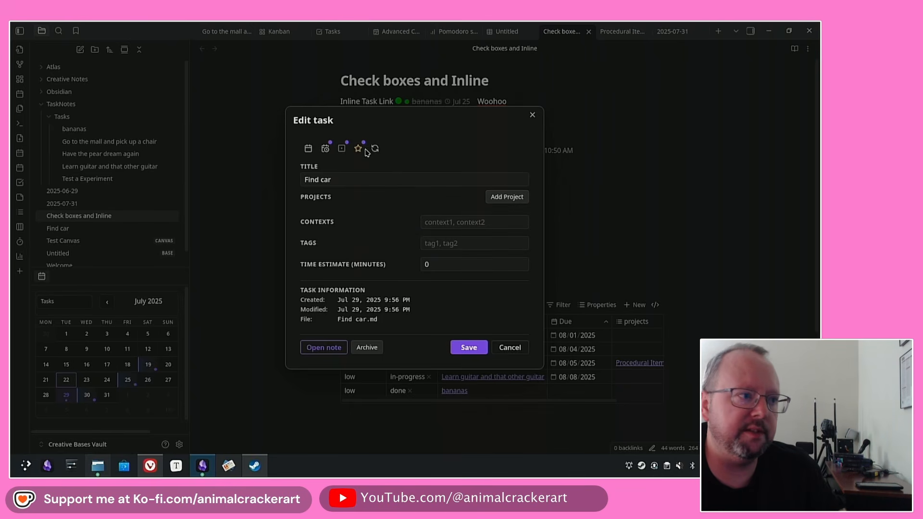
click(376, 149)
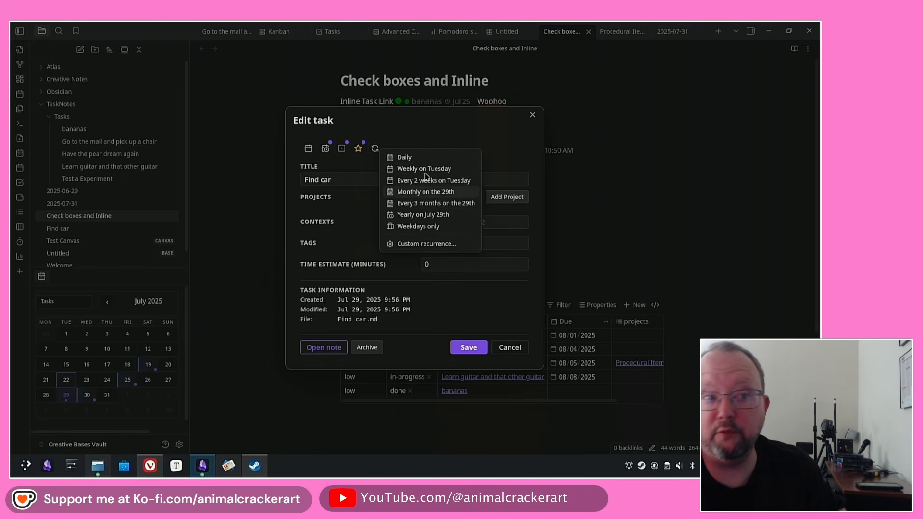
click(532, 114)
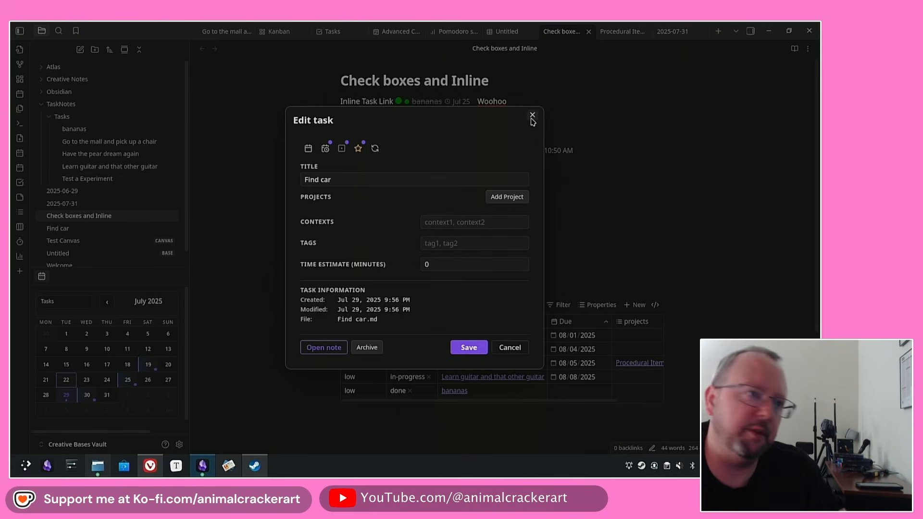
click(533, 114)
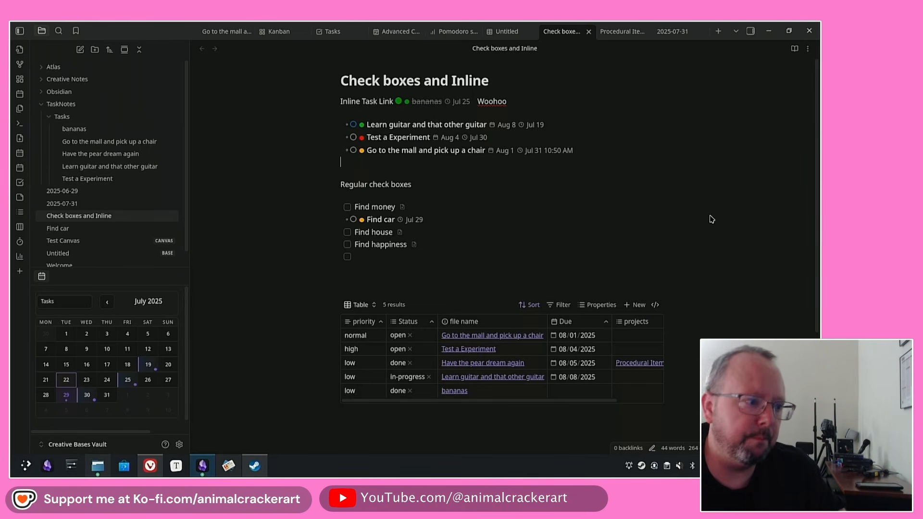
scroll(546, 252, down, 3)
scroll(614, 199, up, 3)
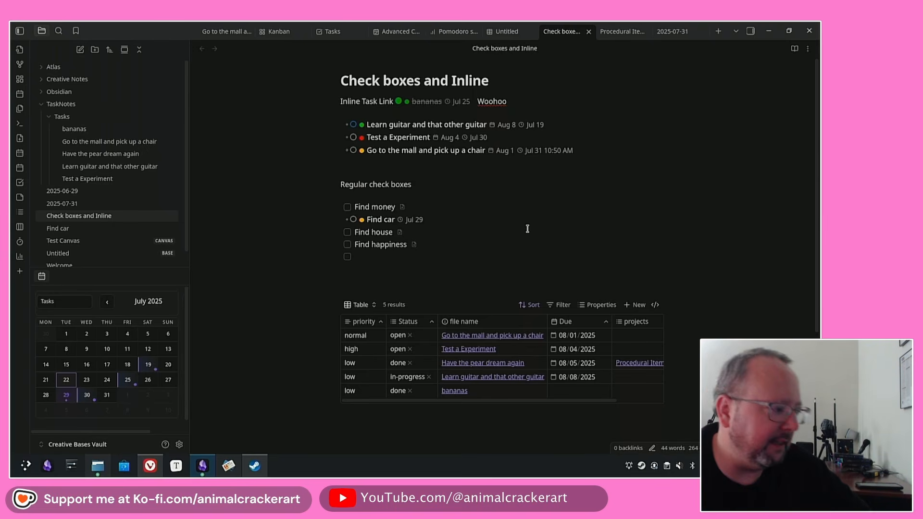
- Open the "Procedural Item Creation" note and examine its properties, Support Documents table and Subtasks section
click(625, 32)
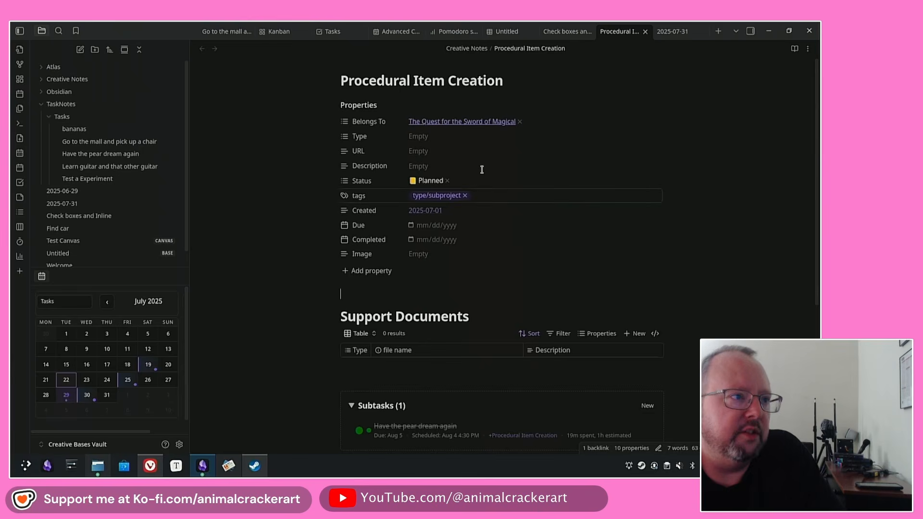
scroll(568, 153, down, 5)
scroll(600, 142, up, 5)
scroll(619, 131, down, 5)
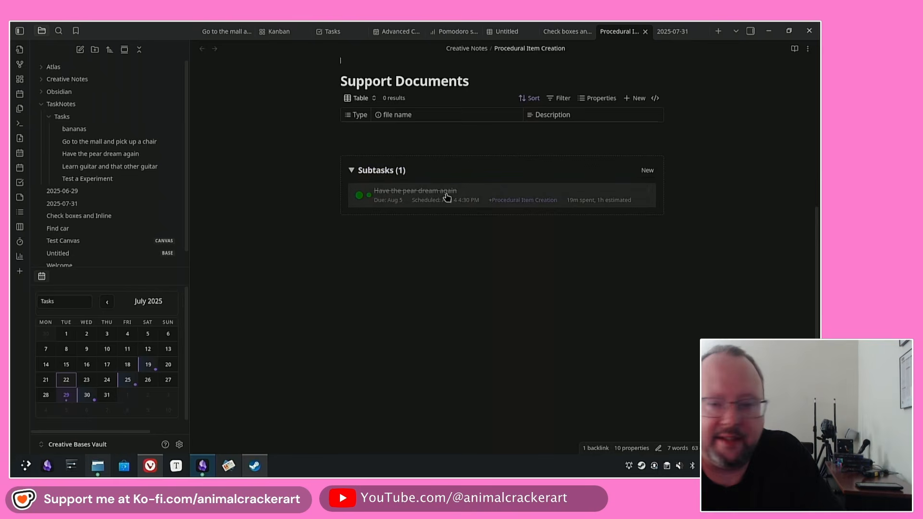
scroll(540, 195, up, 1)
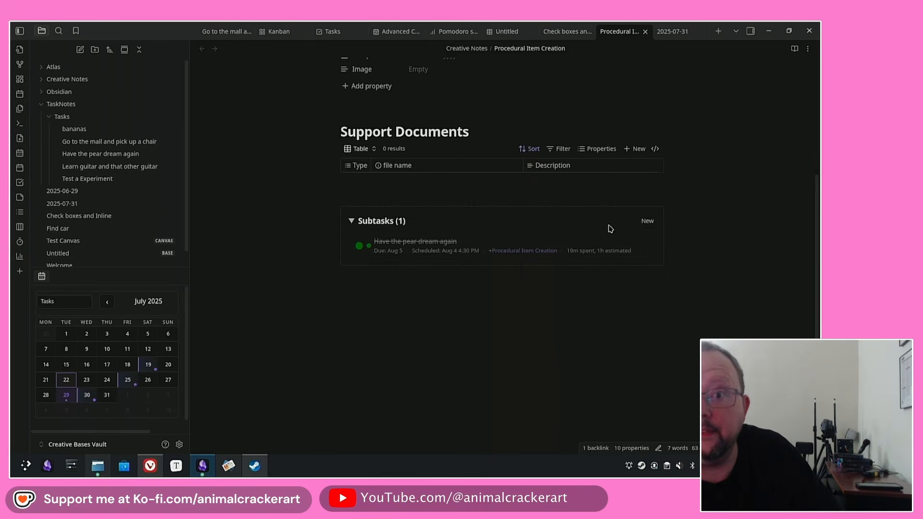
scroll(570, 122, up, 4)
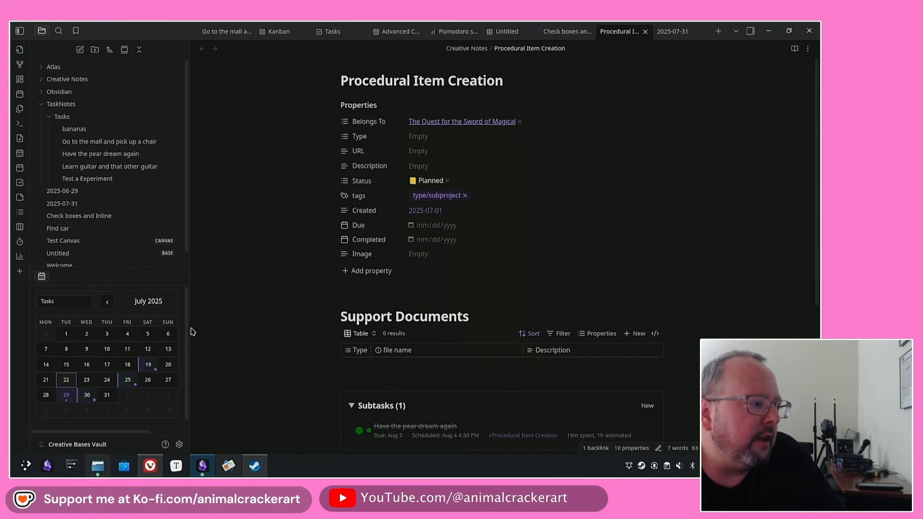
- Widen the sidebar containing the mini calendar, try the Daily notes display, and set the calendar to show Notes
drag(189, 326, 177, 288)
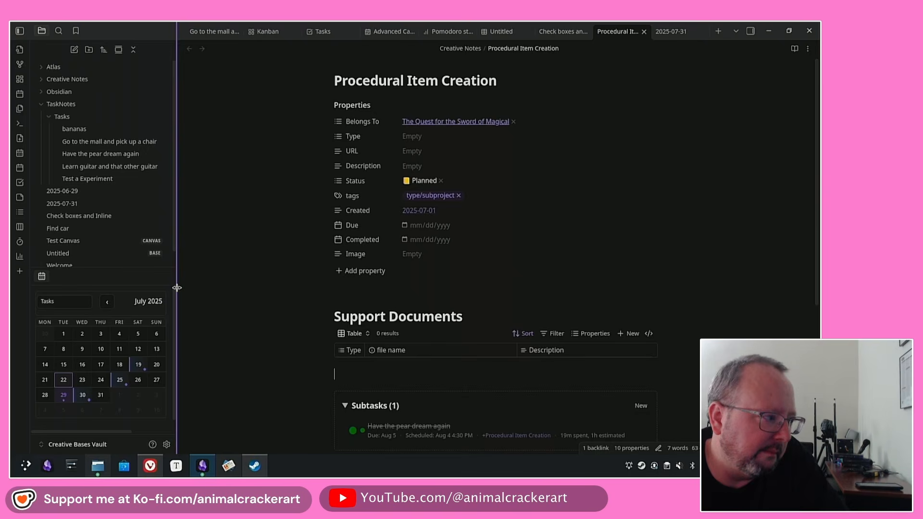
drag(177, 288, 258, 301)
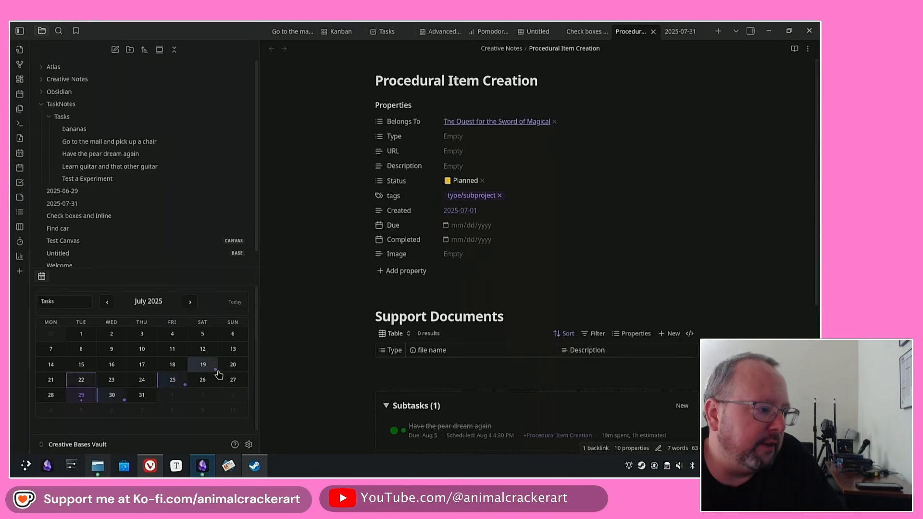
click(66, 306)
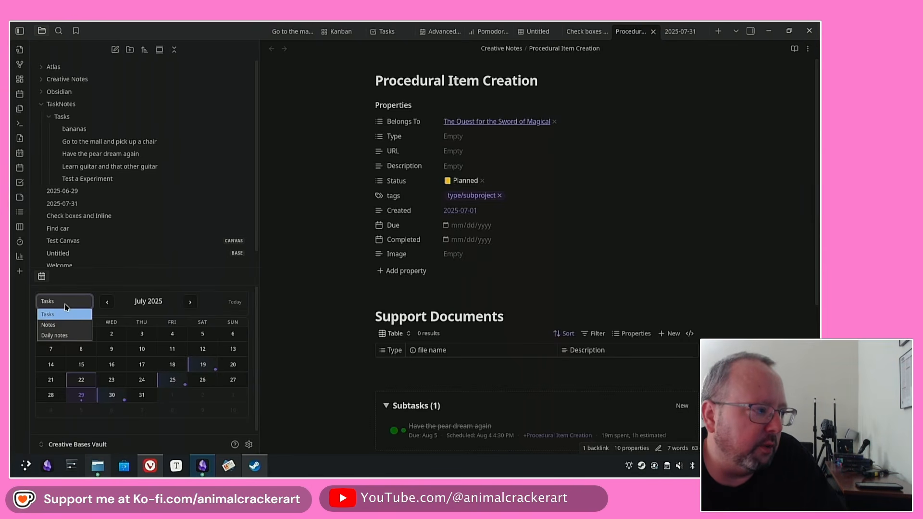
click(50, 321)
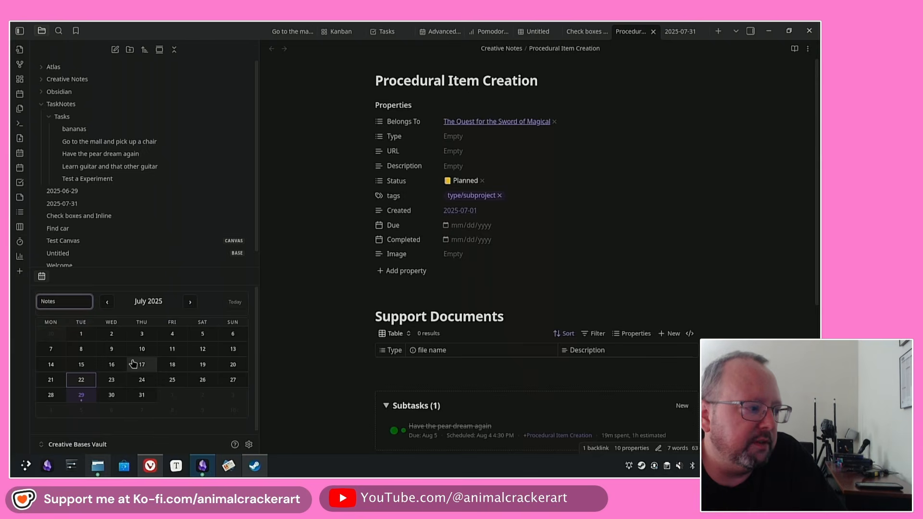
click(62, 302)
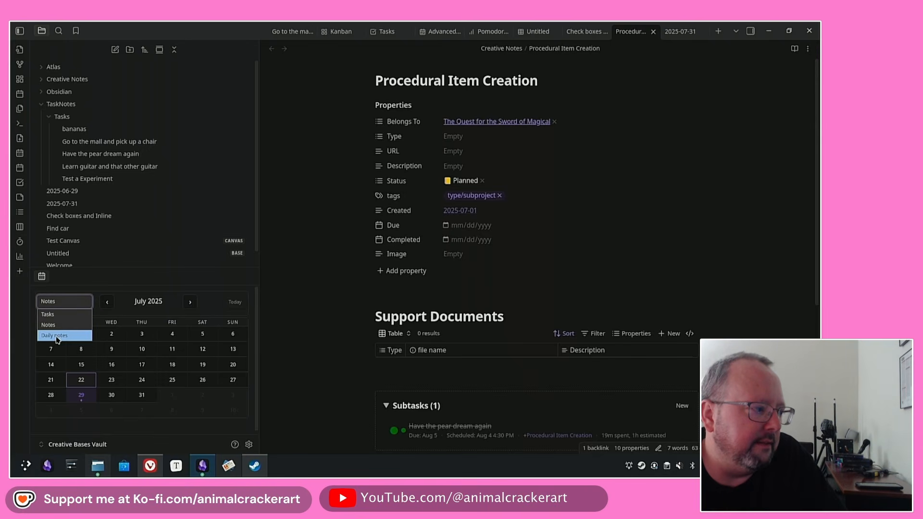
click(57, 338)
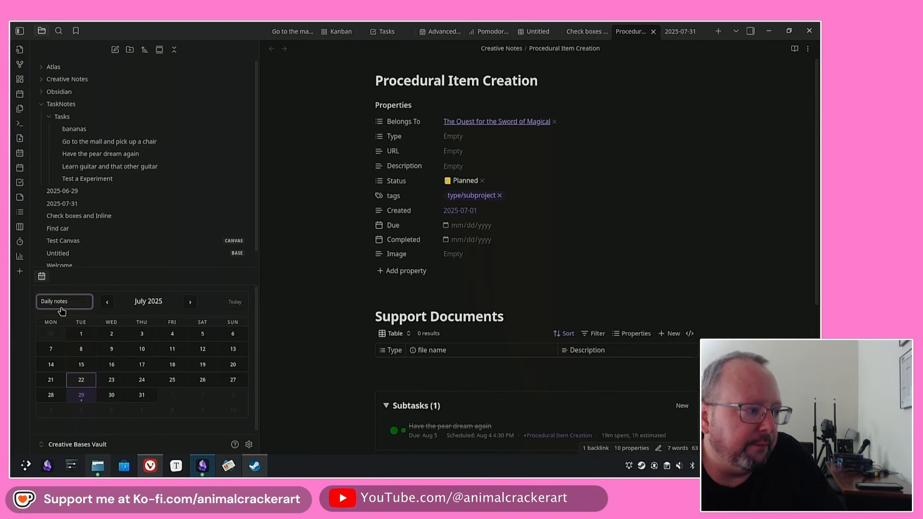
click(62, 307)
click(67, 323)
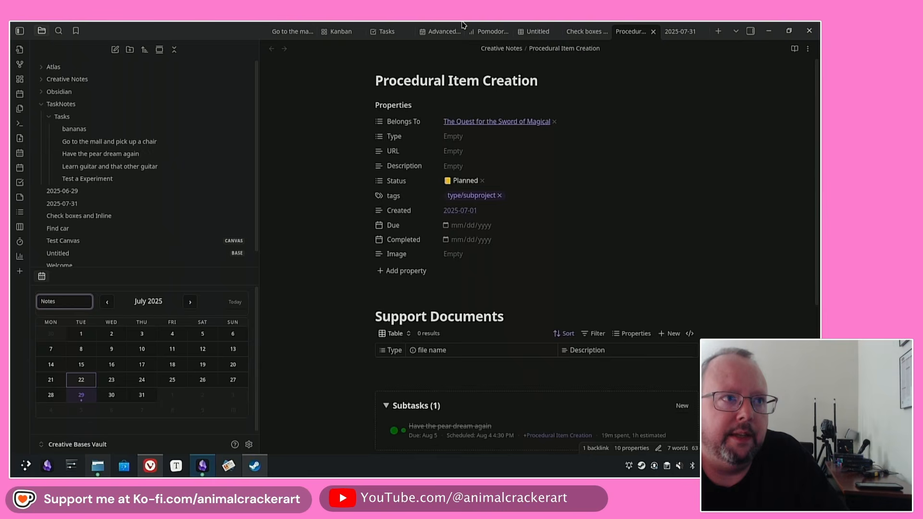
- Look over the mall task's note and the Pomodoro statistics, and start time tracking on "Go to the mall and pick up a chair"
click(288, 31)
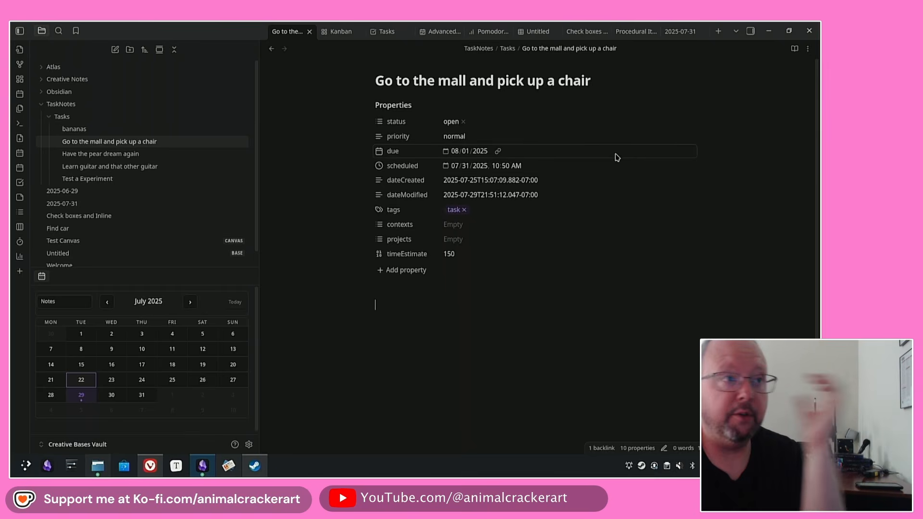
click(488, 31)
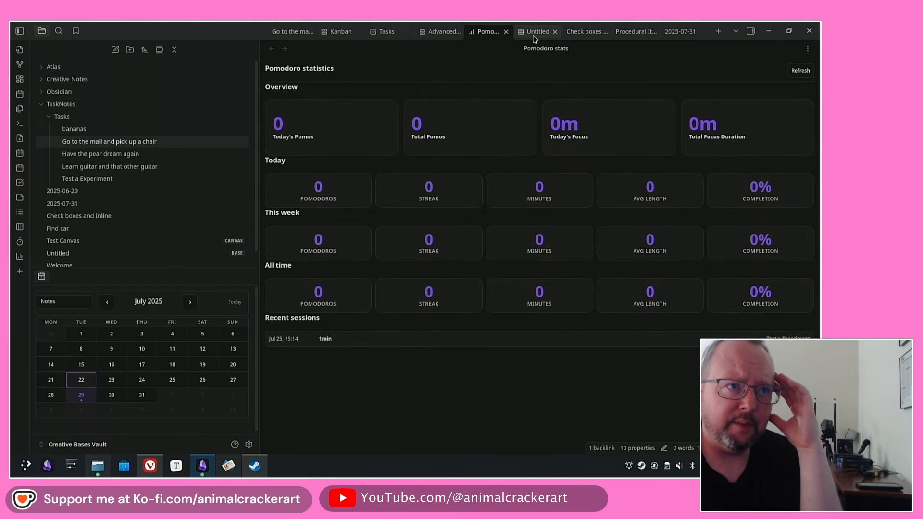
click(376, 32)
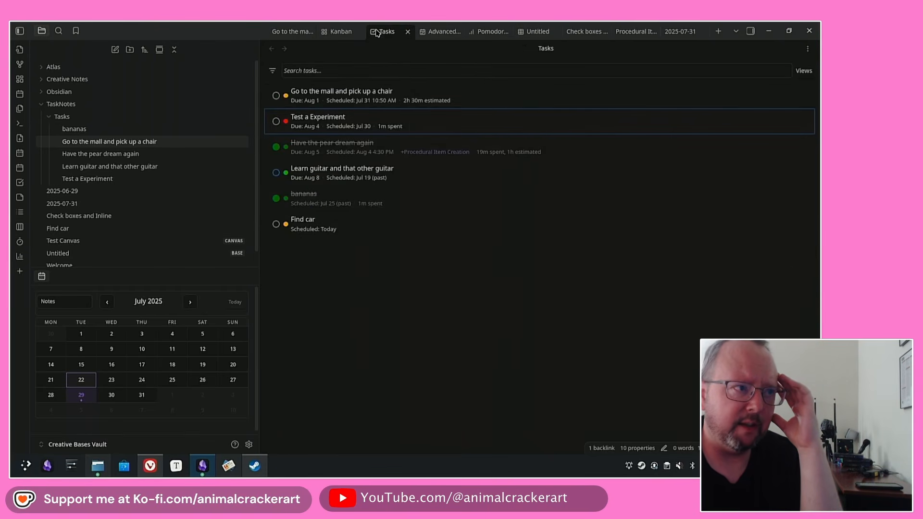
right_click(481, 99)
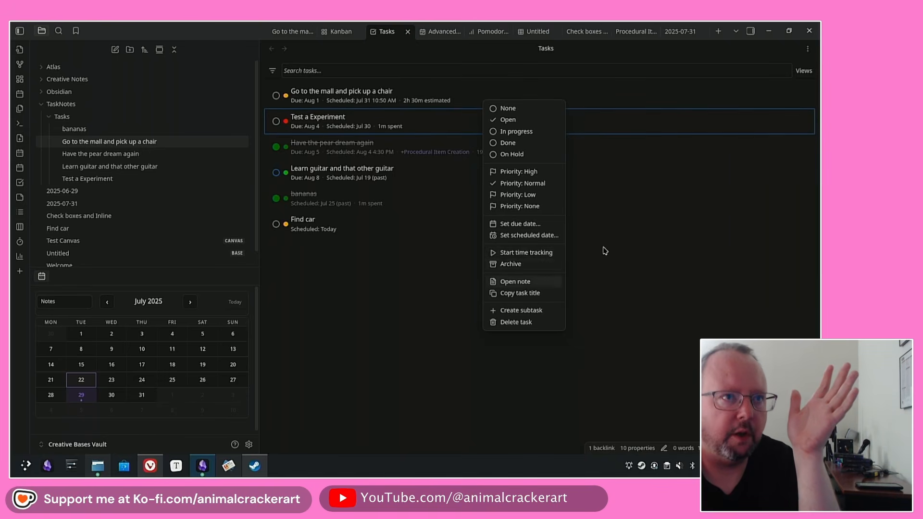
click(678, 303)
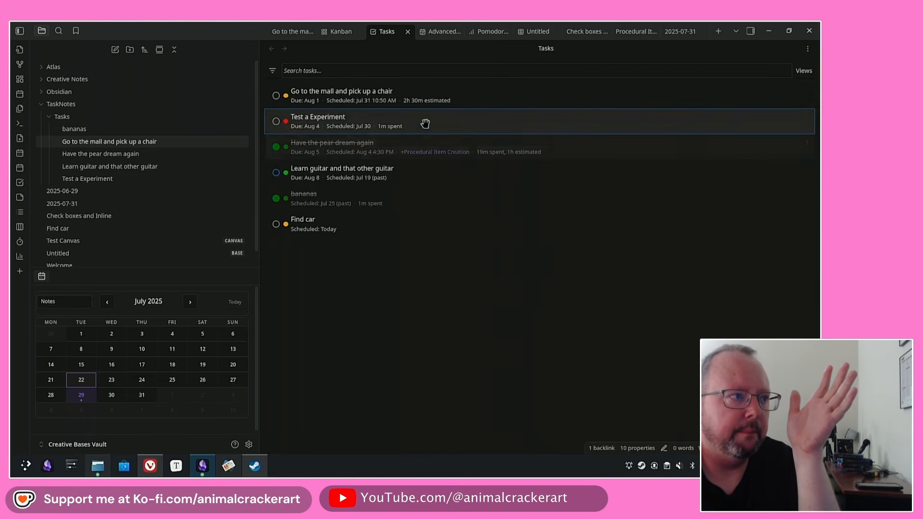
right_click(456, 95)
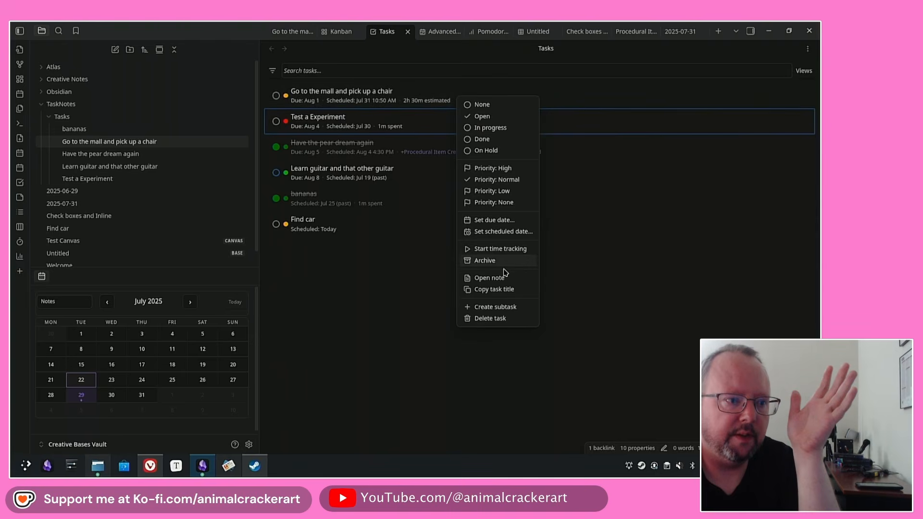
click(499, 250)
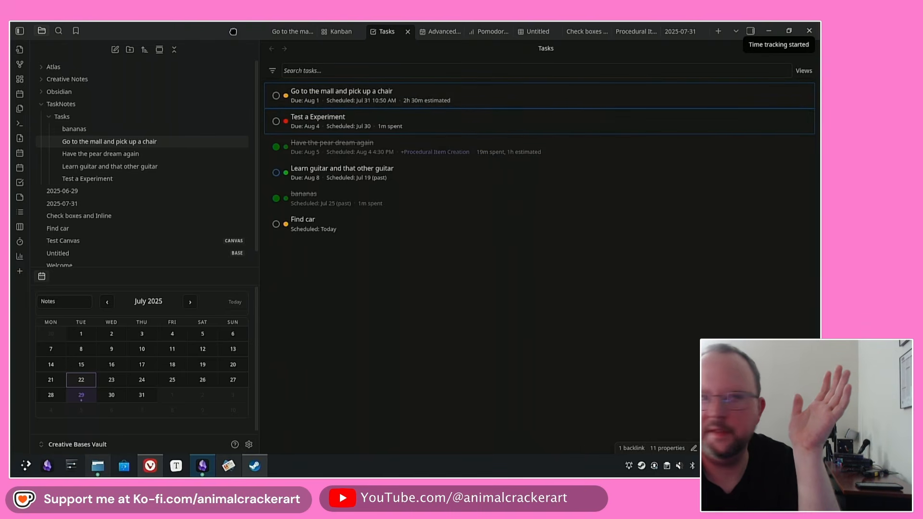
- Temporarily shrink the window to check the time tracking status, and stop time tracking on the "Test a Experiment" task
drag(234, 31, 196, 38)
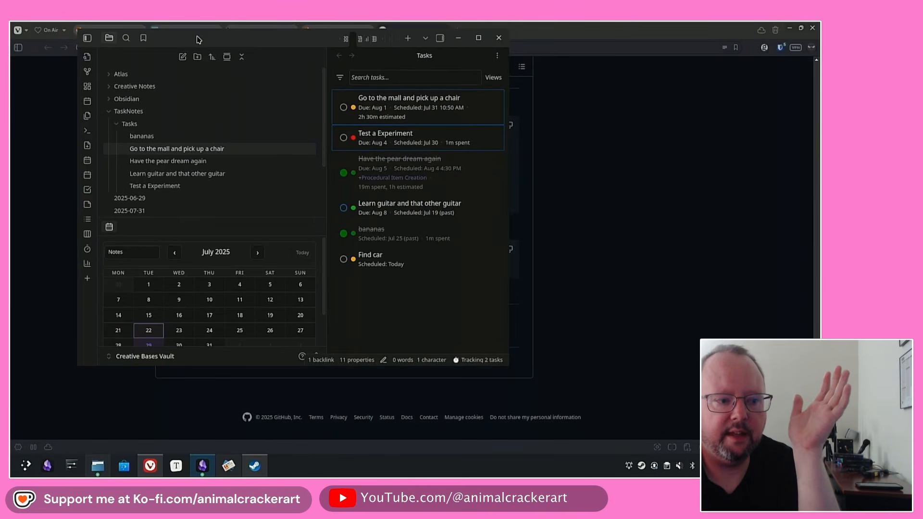
mouse_move(476, 364)
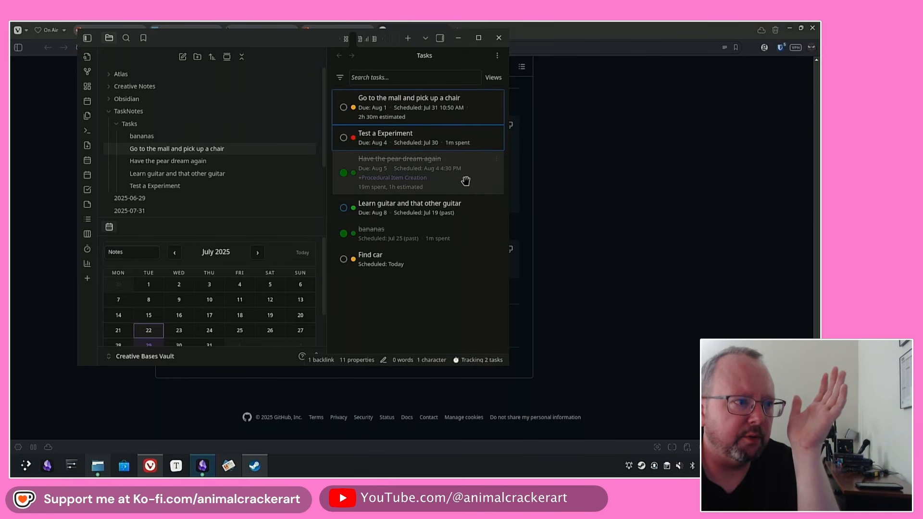
right_click(476, 141)
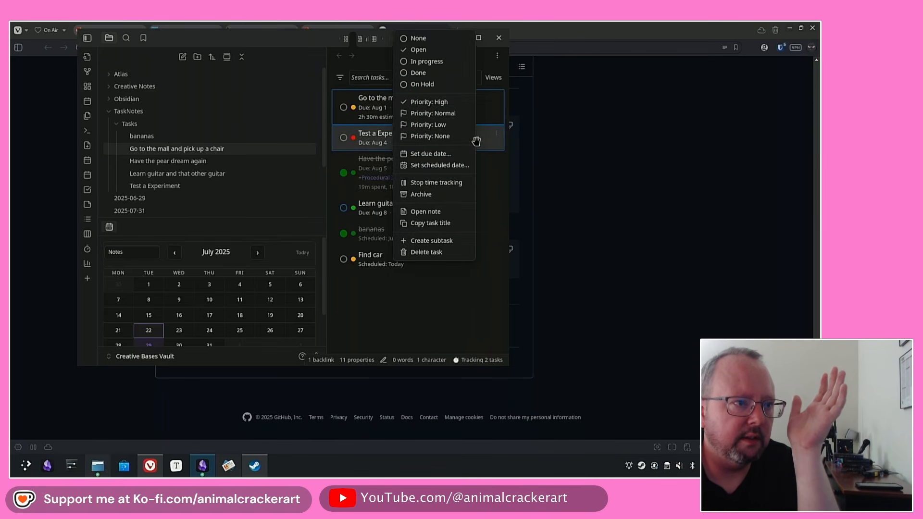
click(435, 183)
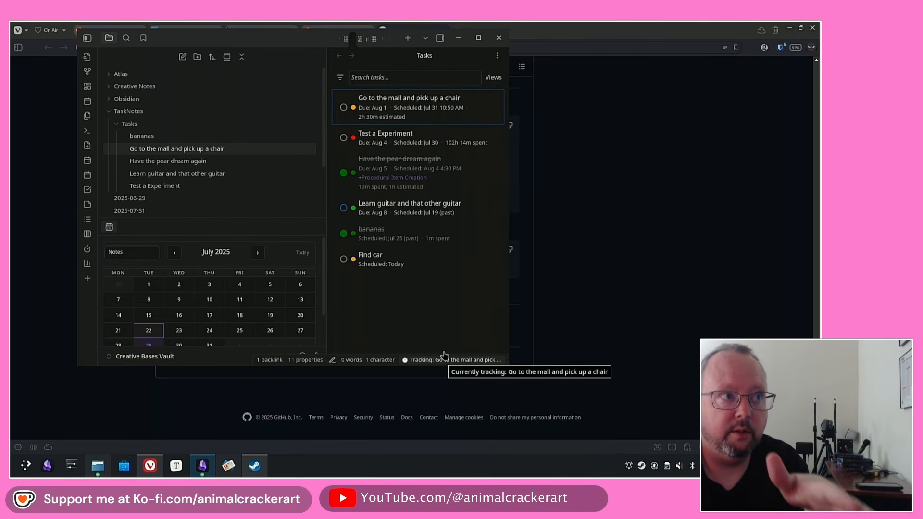
click(478, 37)
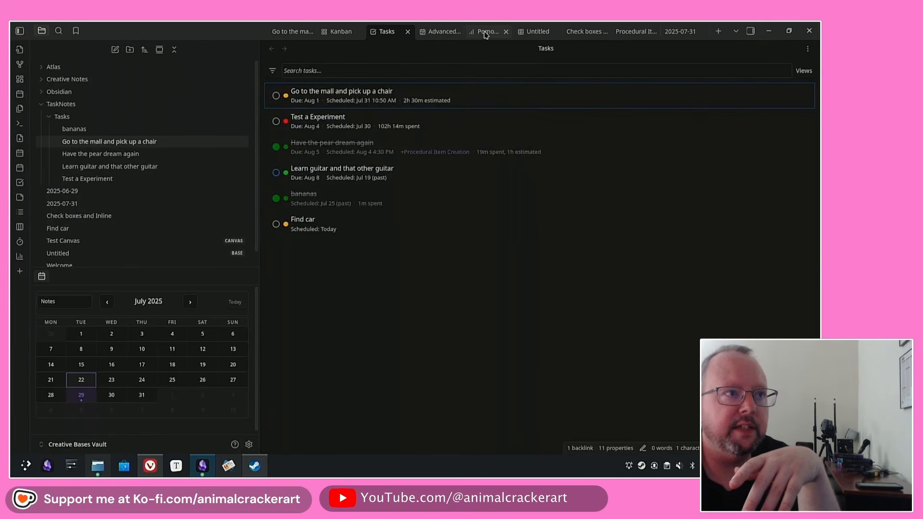
- Check the Pomodoro statistics again, and stop time tracking on the "Go to the mall and pick up a chair" task
click(485, 32)
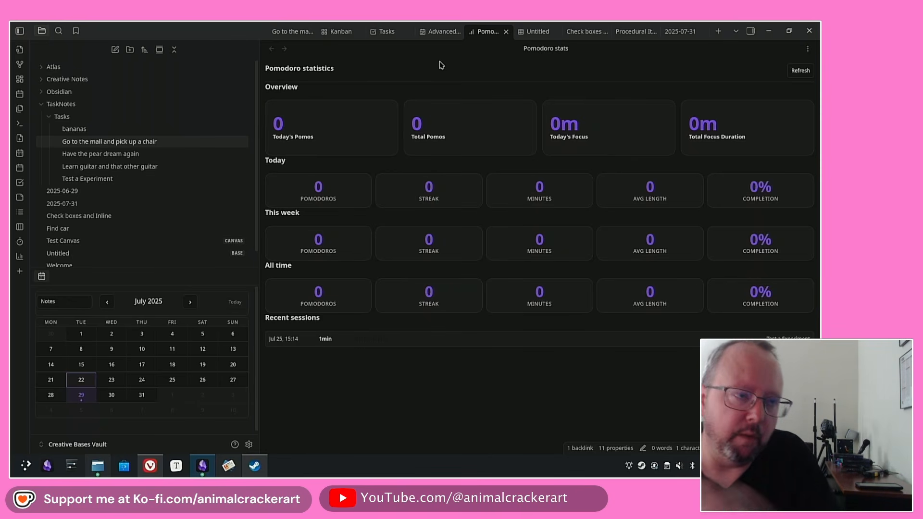
click(383, 31)
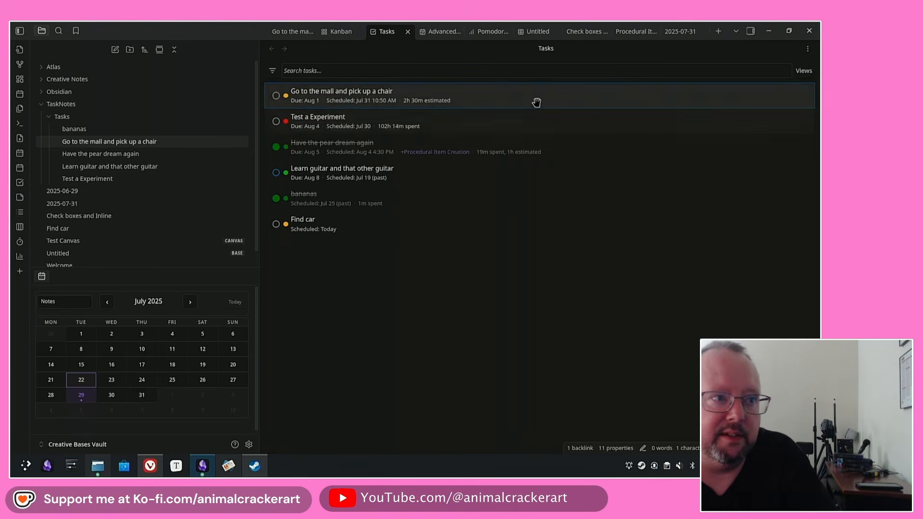
right_click(516, 97)
click(565, 256)
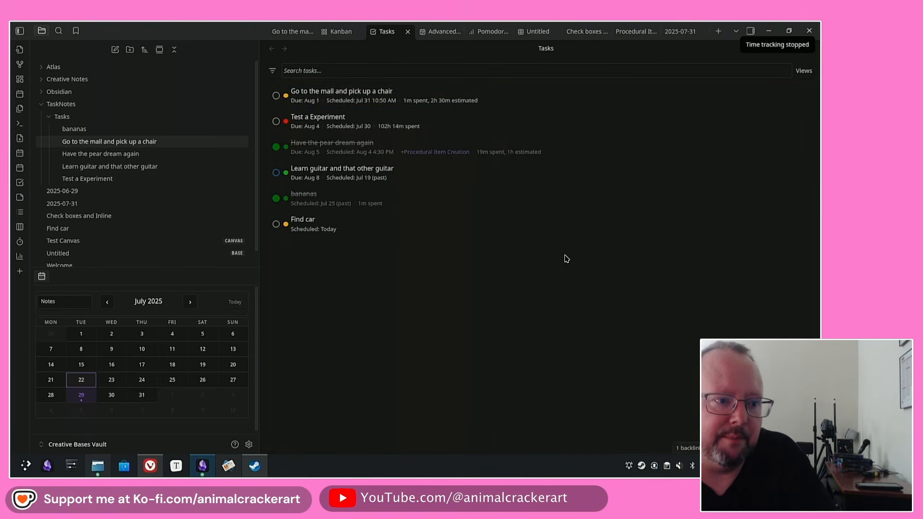
right_click(518, 101)
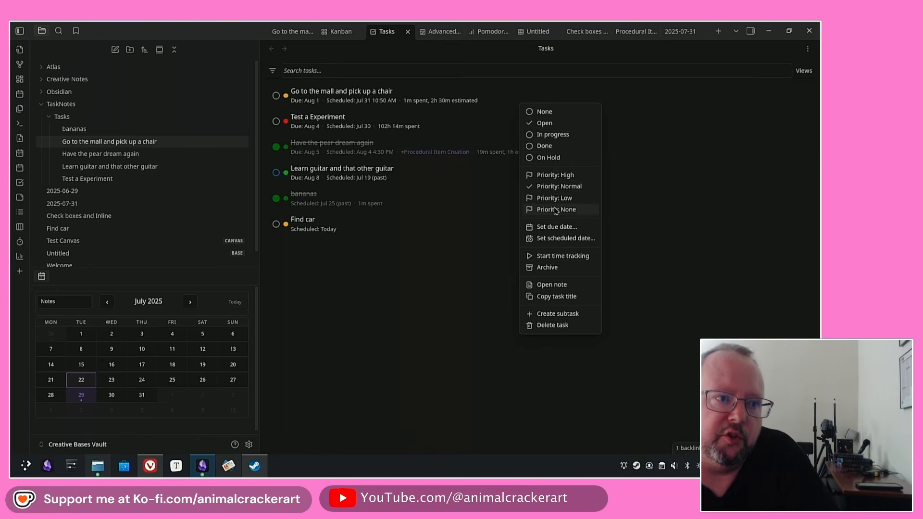
click(445, 288)
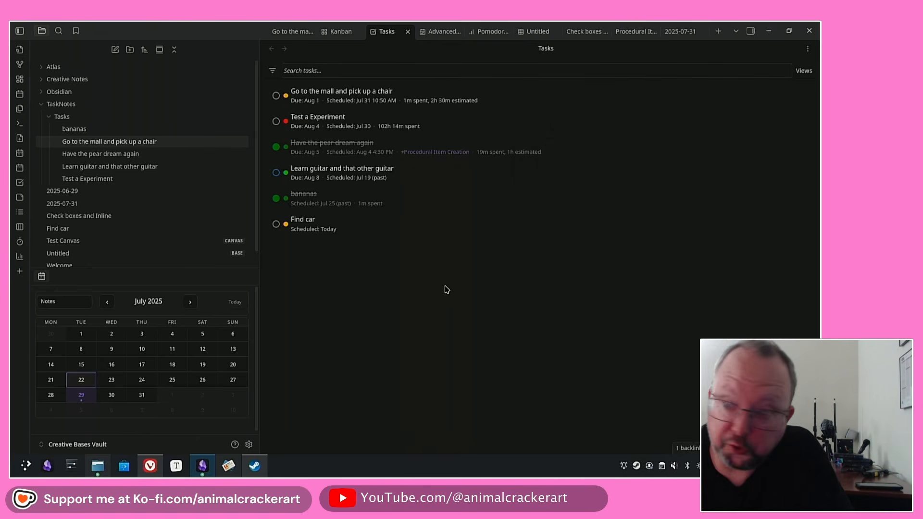